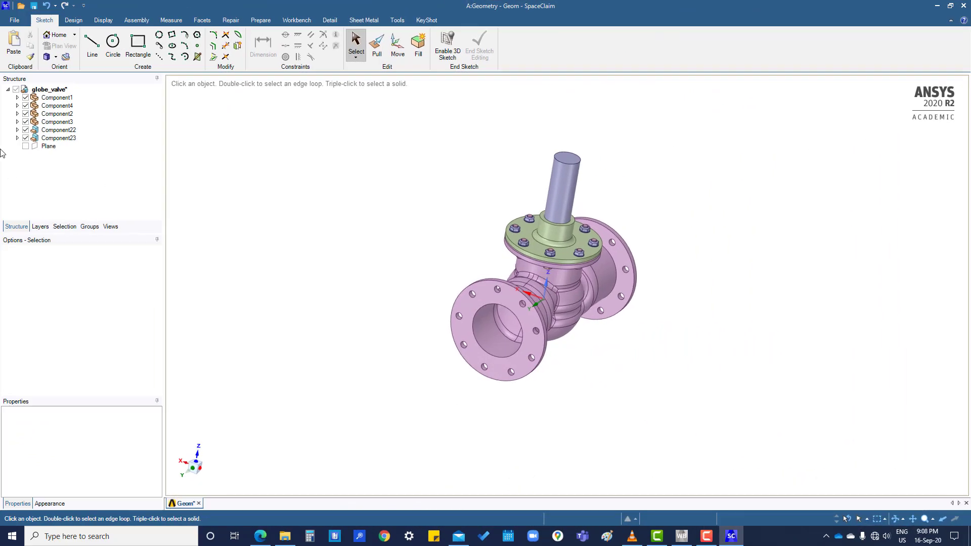
# Reach SpaceClaim Options from the File menu.
pyautogui.click(15, 21)
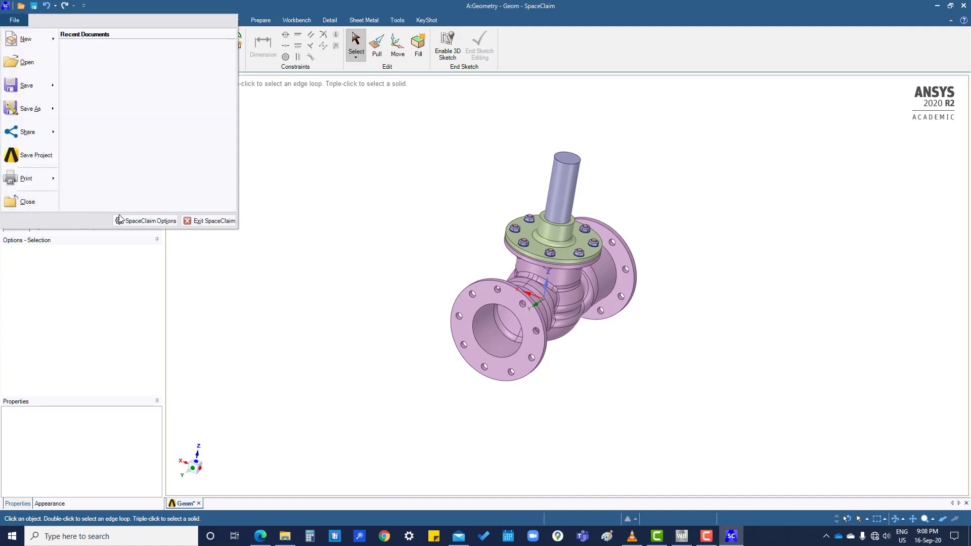
pyautogui.click(149, 222)
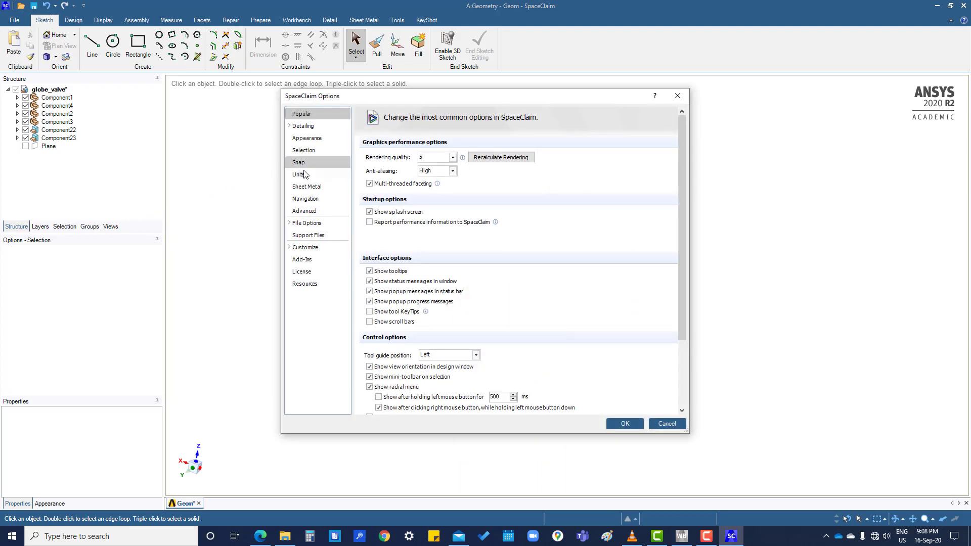
# On the Units page, set Type to Metric and apply it to All New Documents.
pyautogui.click(300, 174)
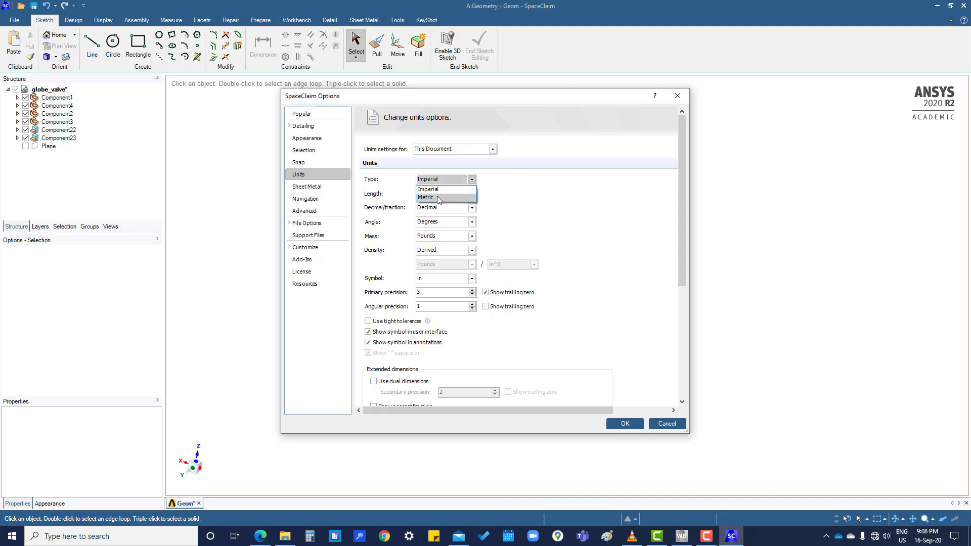
pyautogui.click(438, 197)
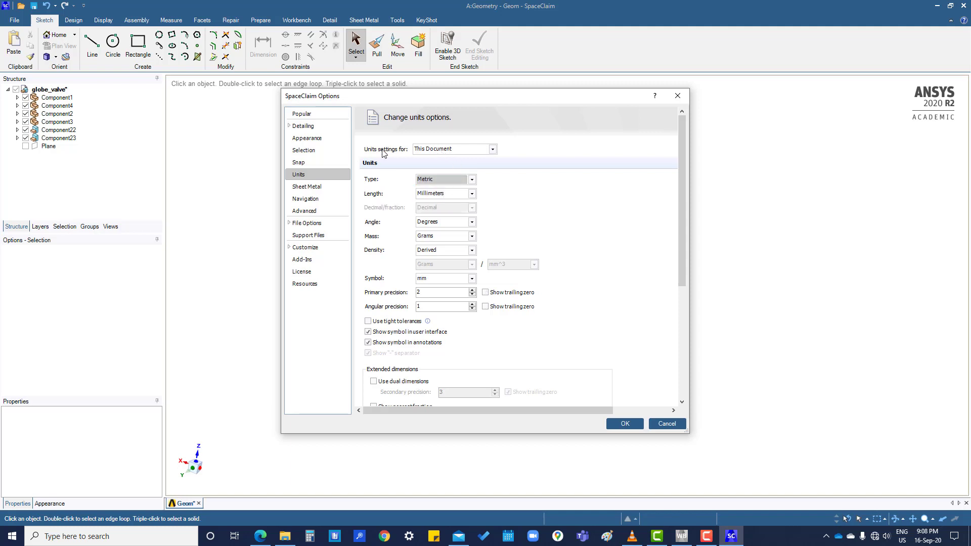
pyautogui.click(459, 151)
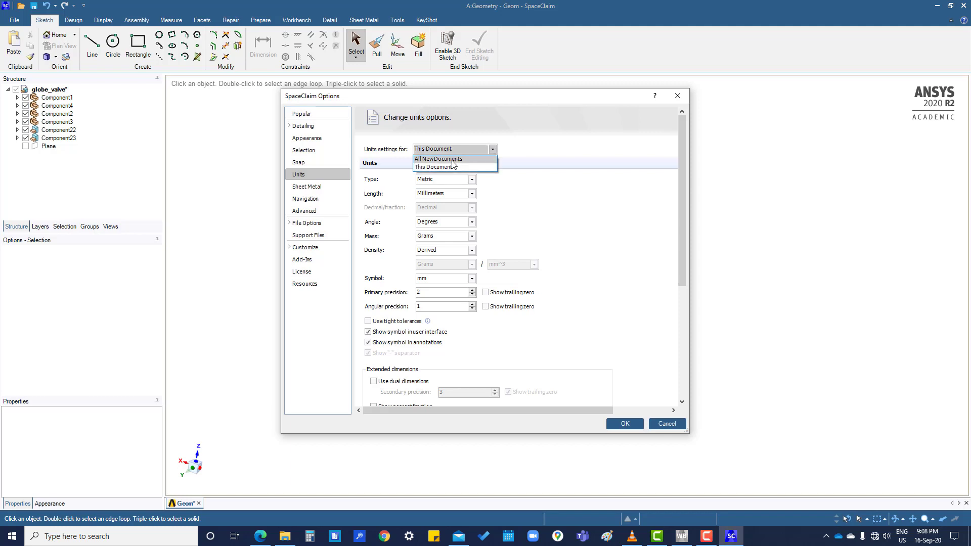
pyautogui.click(448, 159)
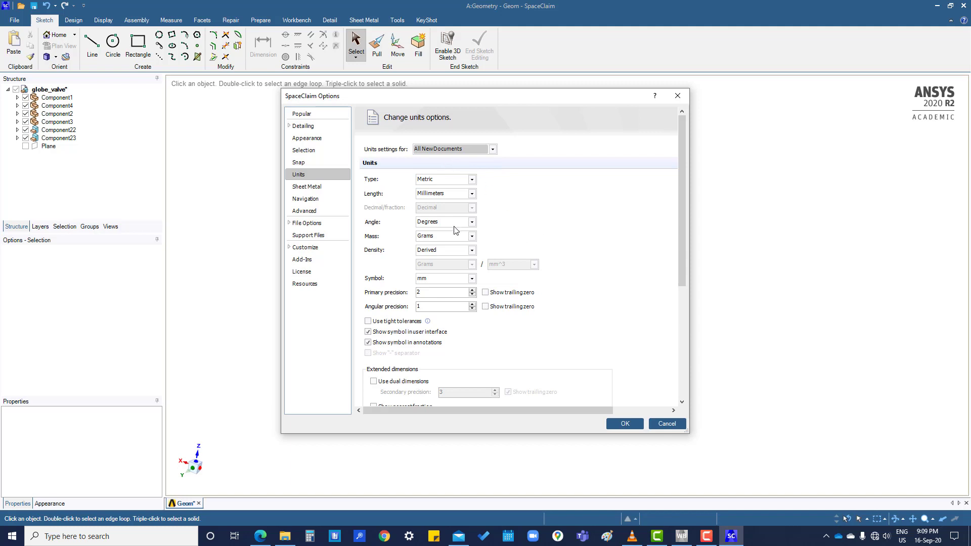
# Review Sheet Metal, General and CATIA file options, then collapse File Options.
pyautogui.click(306, 187)
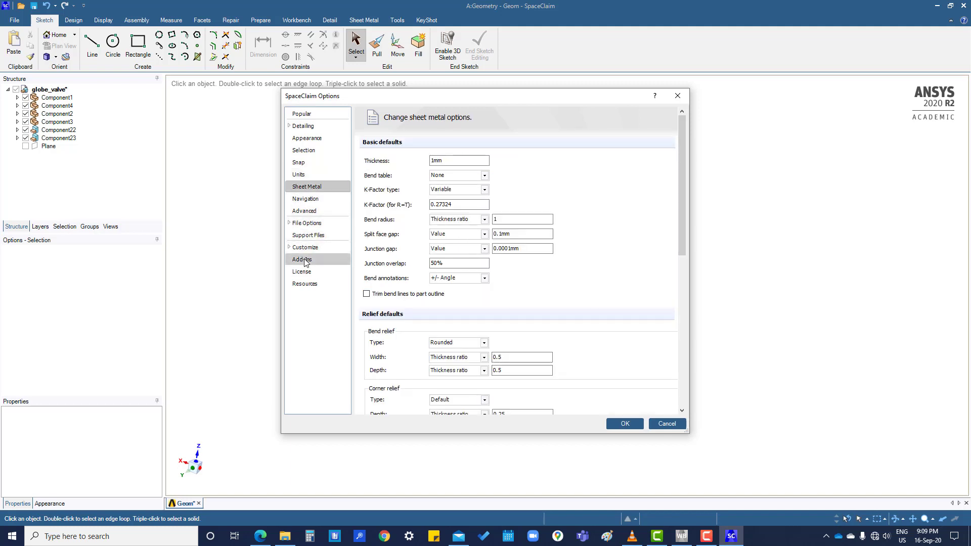
pyautogui.click(307, 224)
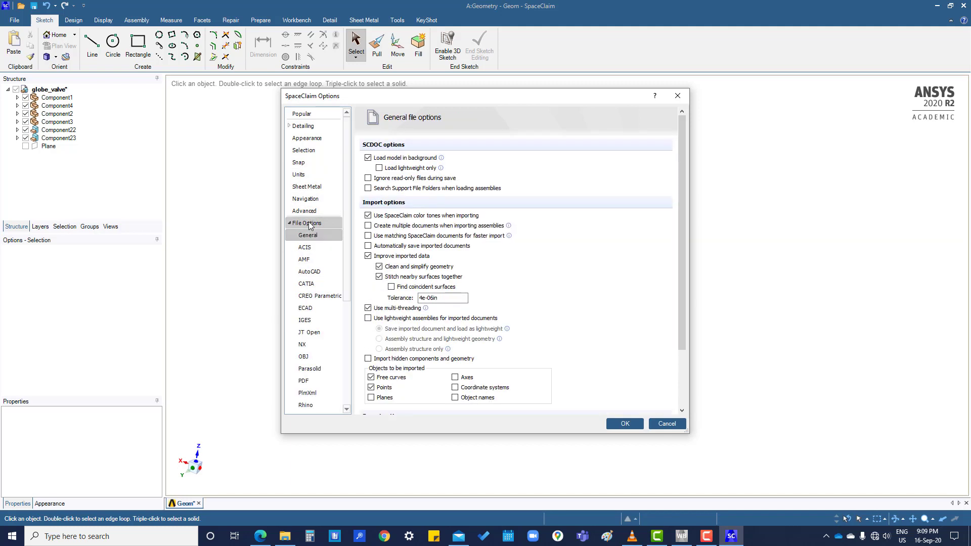
pyautogui.click(306, 286)
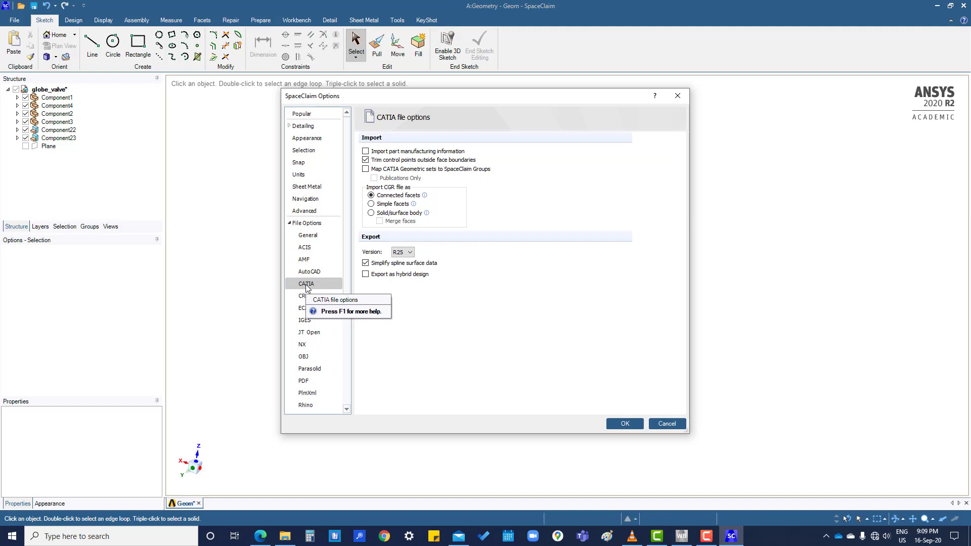
pyautogui.scroll(-1, 306, 300)
pyautogui.scroll(-1, 306, 303)
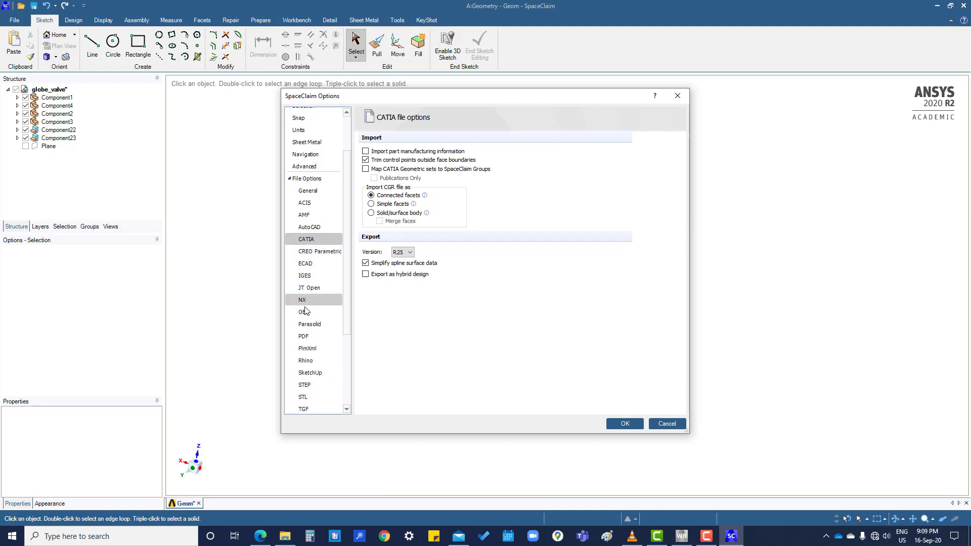
pyautogui.scroll(-1, 305, 310)
pyautogui.scroll(-1, 305, 310)
pyautogui.scroll(1, 305, 304)
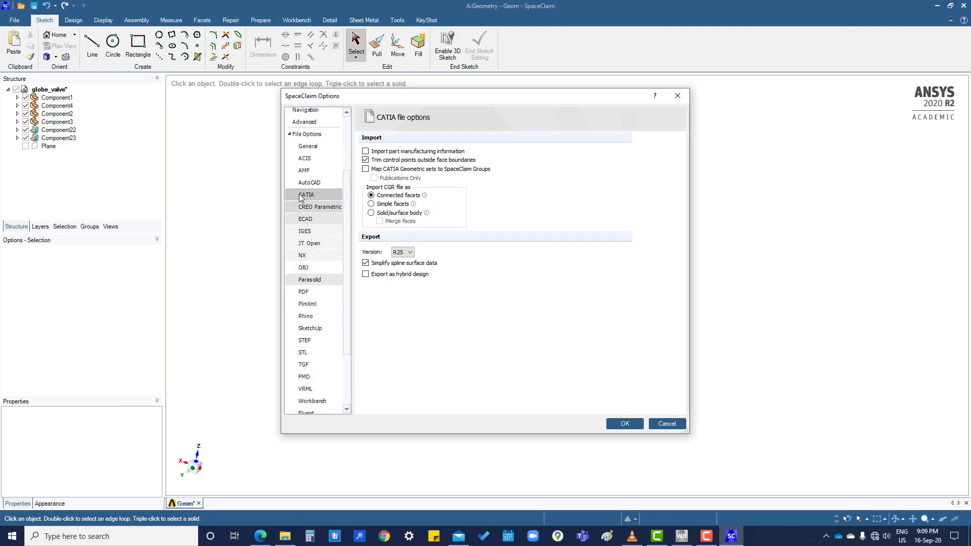
pyautogui.click(289, 133)
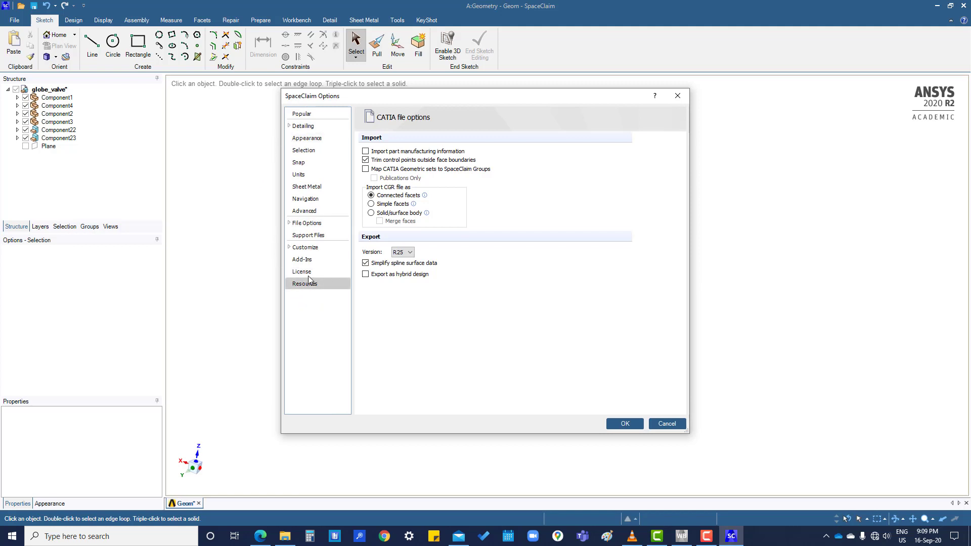
# Confirm the options, then pull the Structure tree out of its dock and move it around the view.
pyautogui.click(309, 140)
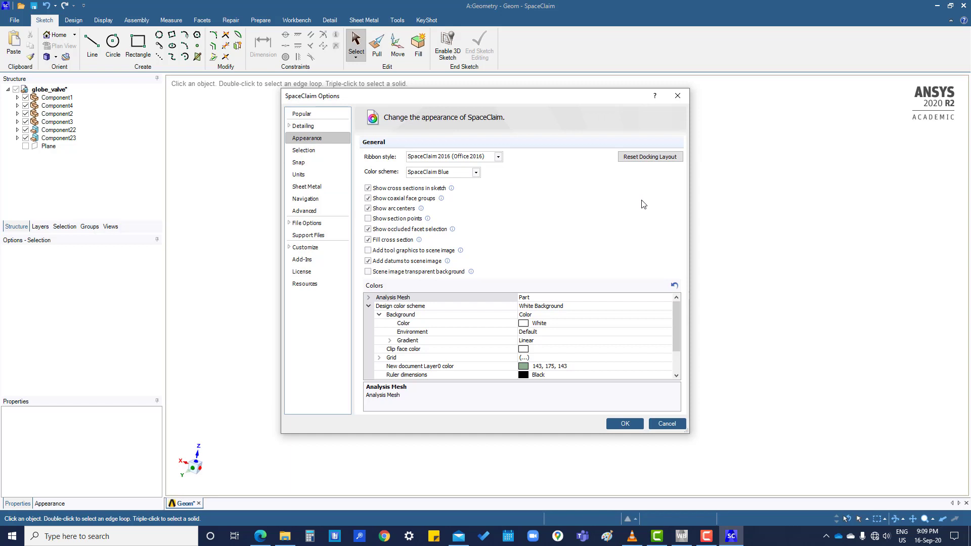
pyautogui.click(625, 425)
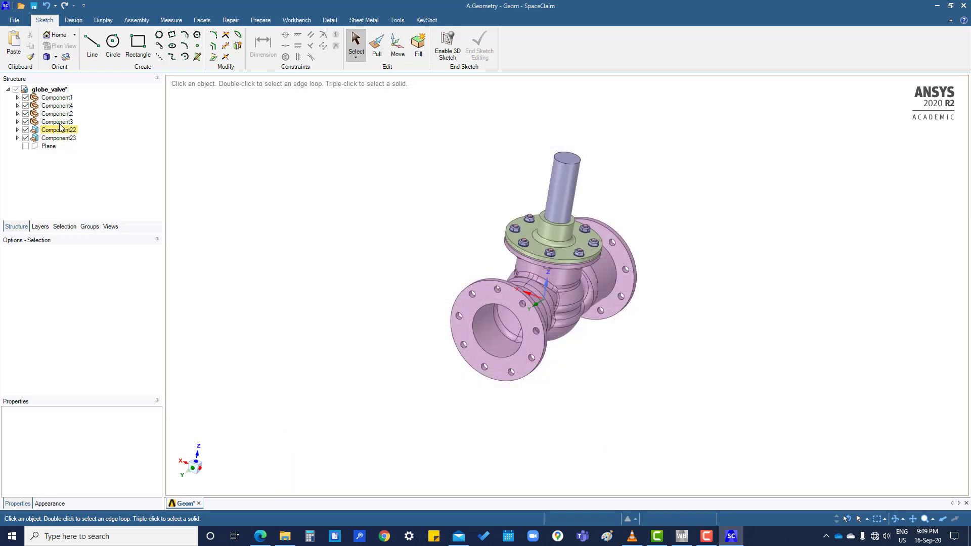
pyautogui.moveTo(55, 80); pyautogui.dragTo(469, 268)
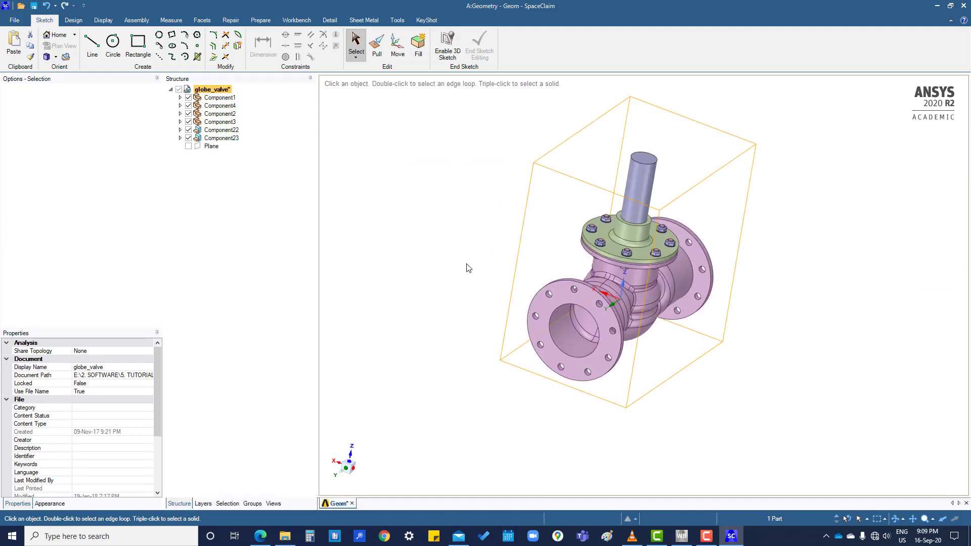
pyautogui.moveTo(217, 79)
pyautogui.mouseDown()
pyautogui.moveTo(917, 268)
pyautogui.moveTo(951, 262)
pyautogui.mouseUp()
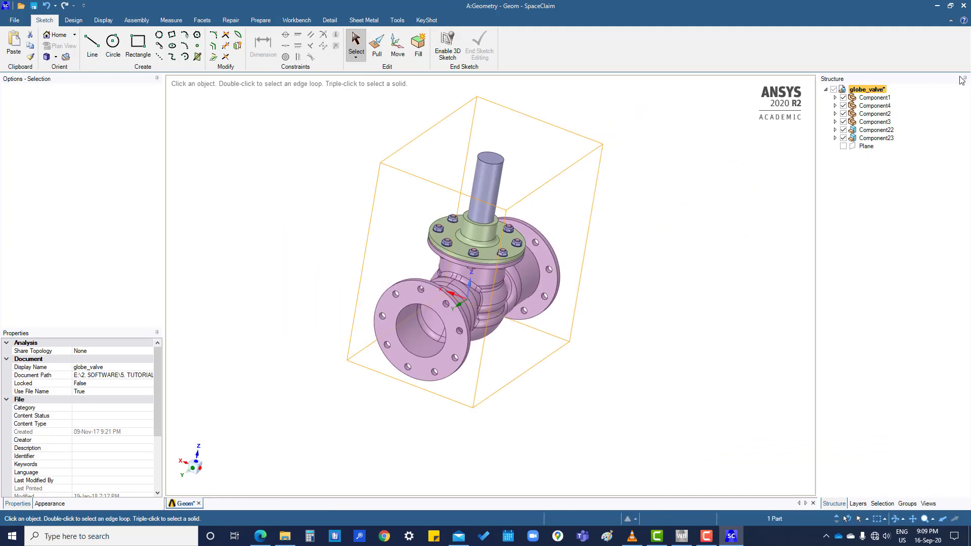
pyautogui.moveTo(938, 82)
pyautogui.mouseDown()
pyautogui.moveTo(279, 504)
pyautogui.moveTo(485, 271)
pyautogui.moveTo(82, 221)
pyautogui.moveTo(904, 245)
pyautogui.moveTo(904, 273)
pyautogui.moveTo(819, 407)
pyautogui.moveTo(315, 407)
pyautogui.moveTo(229, 265)
pyautogui.moveTo(87, 150)
pyautogui.mouseUp()
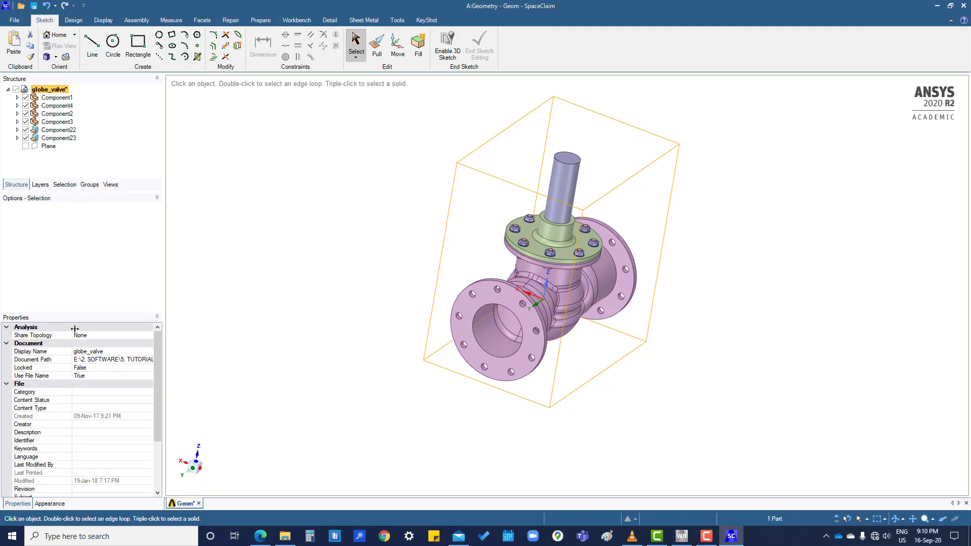
# Float the Properties, Structure and Options - Selection panels over the globe valve model.
pyautogui.moveTo(97, 322); pyautogui.dragTo(277, 311)
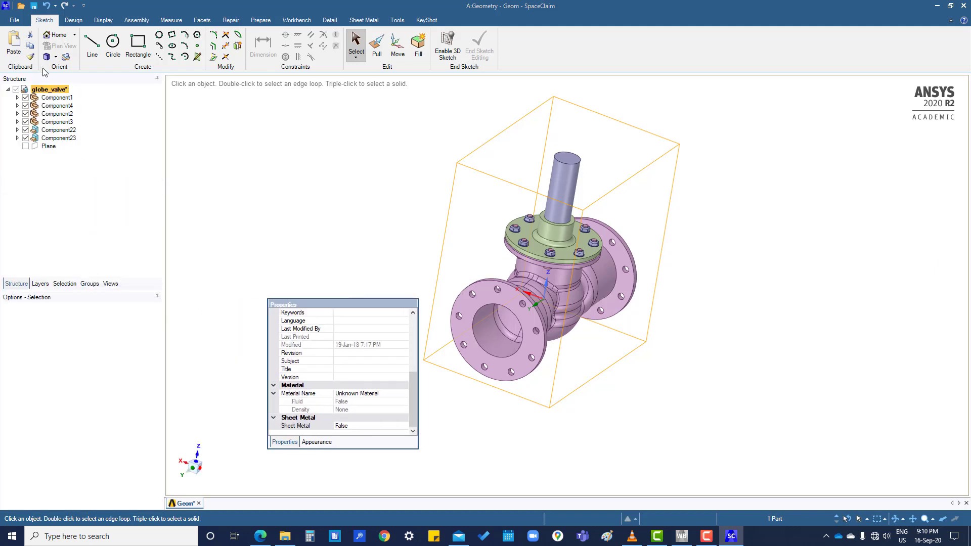
pyautogui.moveTo(55, 79); pyautogui.dragTo(392, 169)
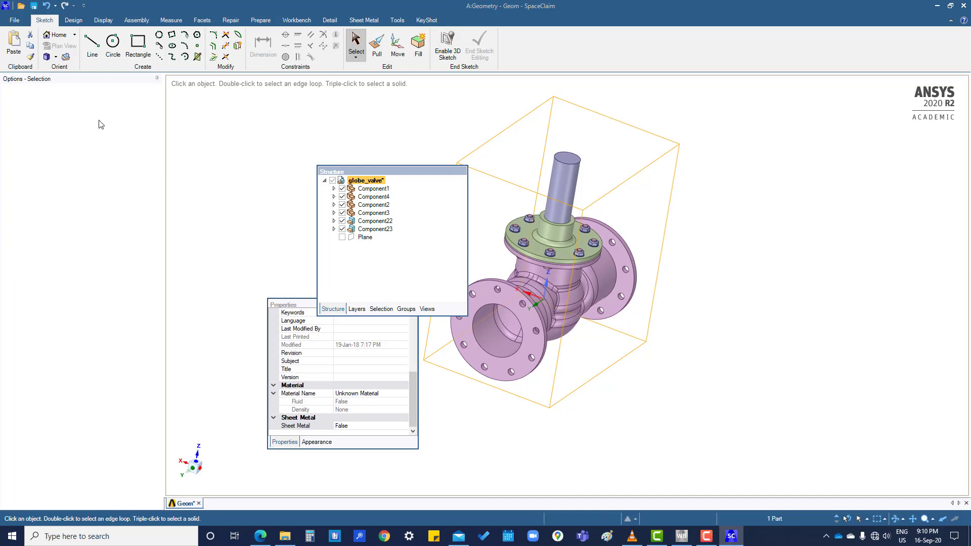
pyautogui.moveTo(84, 78); pyautogui.dragTo(233, 167)
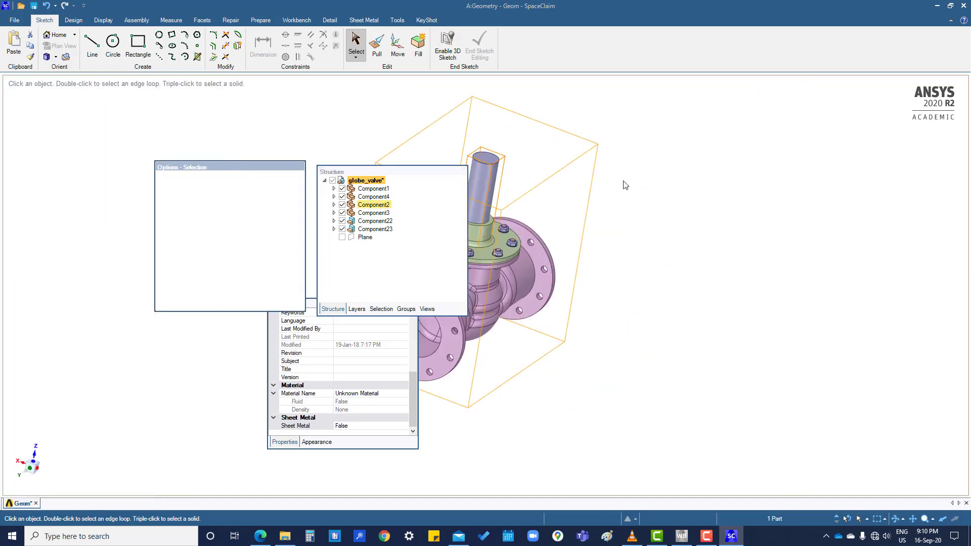
pyautogui.click(585, 300)
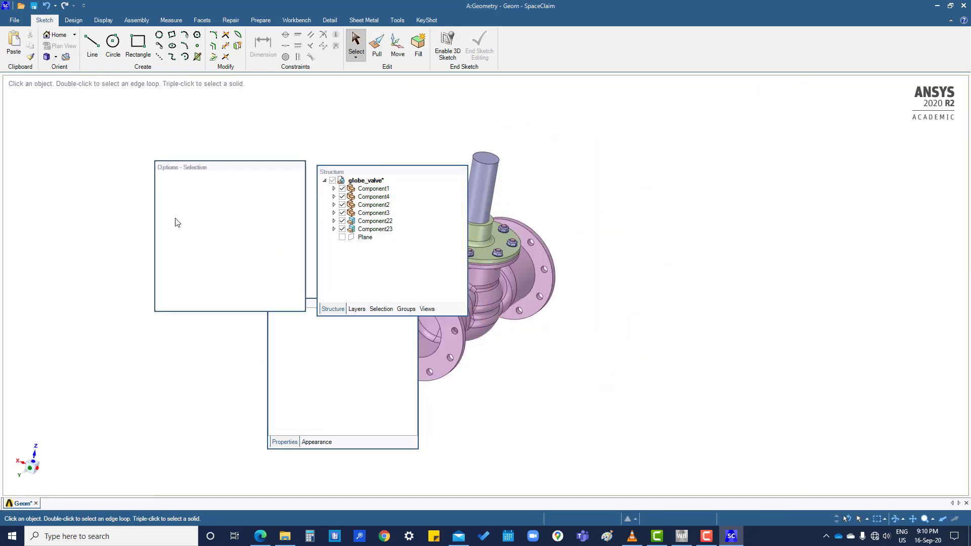
pyautogui.moveTo(253, 167); pyautogui.dragTo(186, 161)
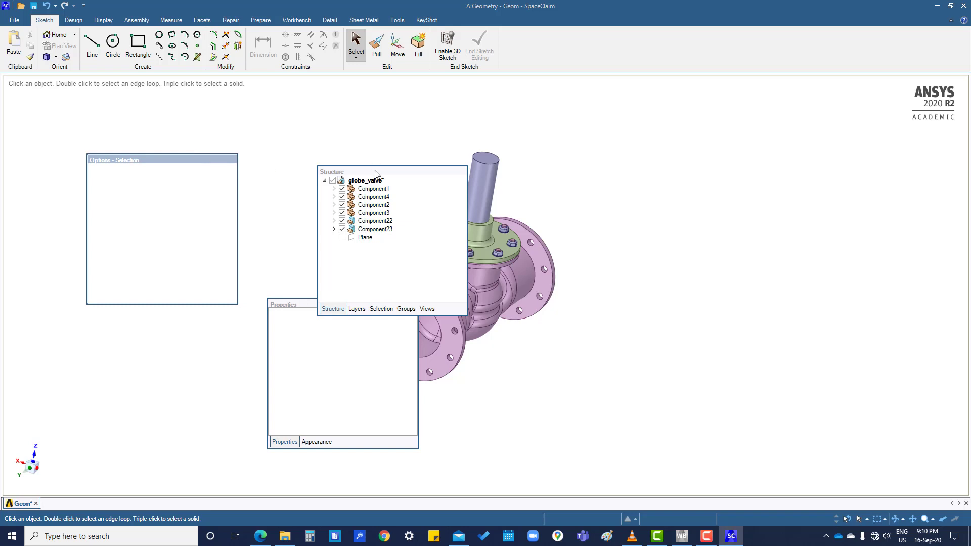
pyautogui.moveTo(376, 175); pyautogui.dragTo(290, 148)
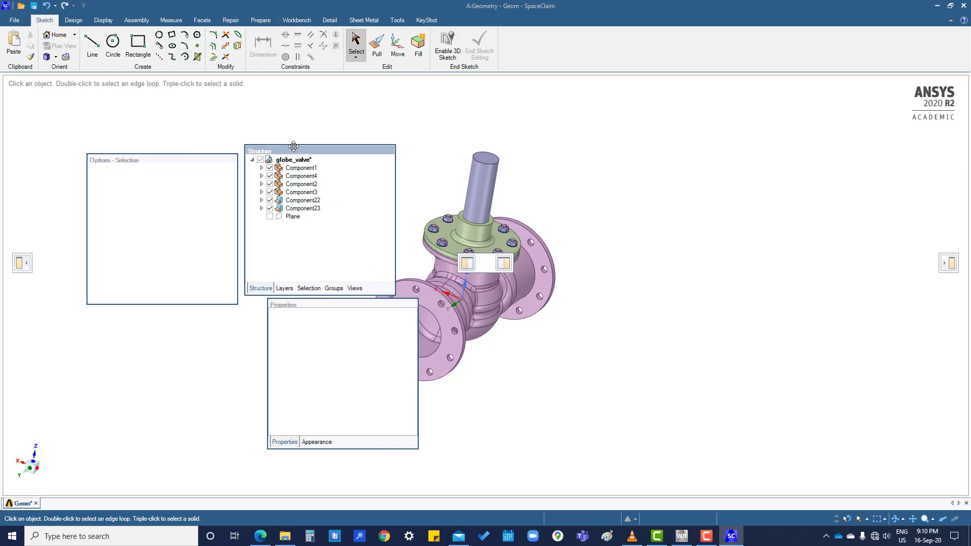
# Reset Docking Layout on the Appearance page and move to the Navigation page.
pyautogui.click(14, 22)
pyautogui.click(146, 221)
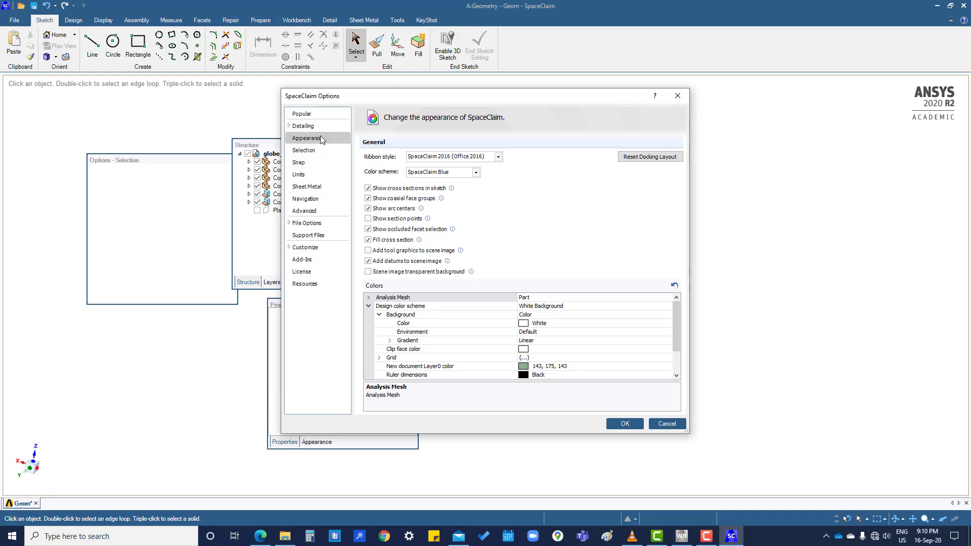
pyautogui.click(648, 157)
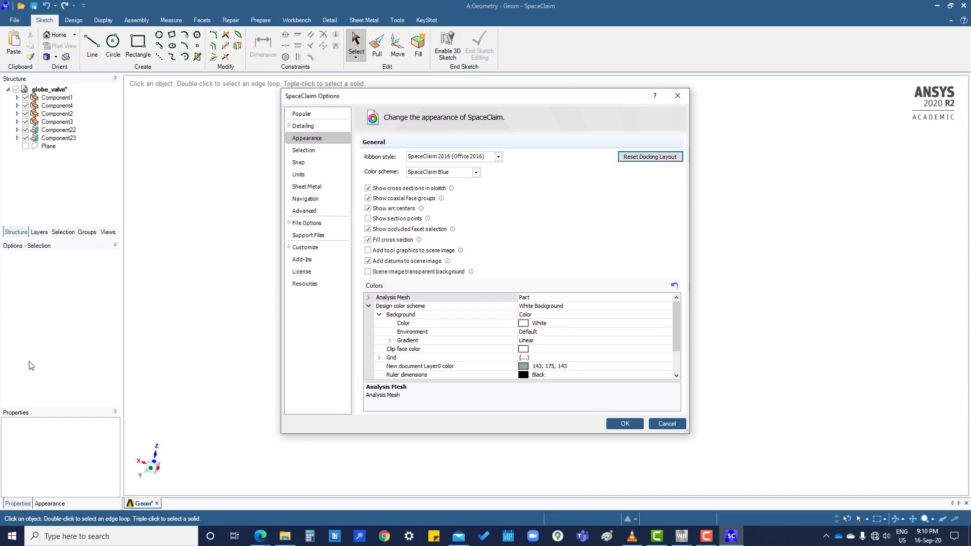
pyautogui.click(308, 199)
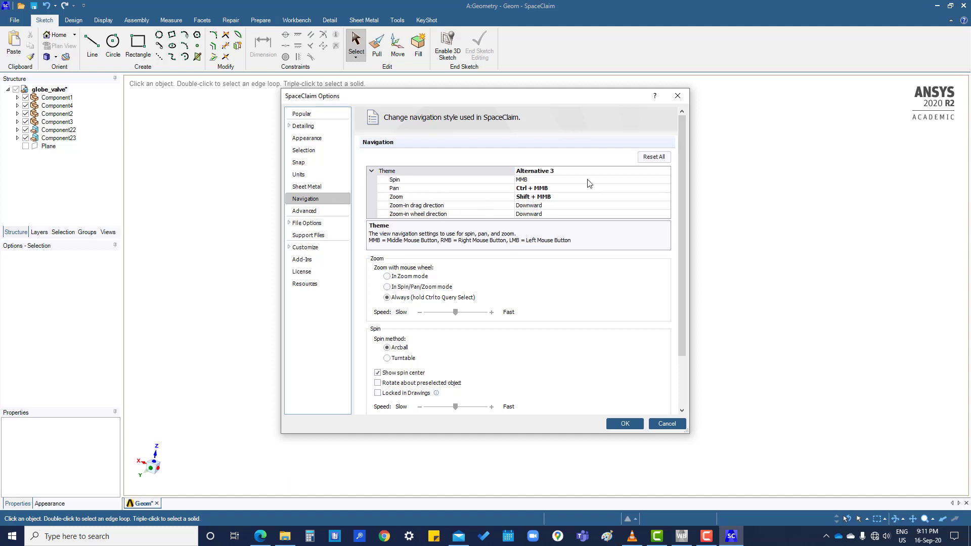
# Reset navigation to the Default theme, view Spin bindings, and go to Customize > Quick Access Toolbar.
pyautogui.click(652, 157)
pyautogui.click(613, 181)
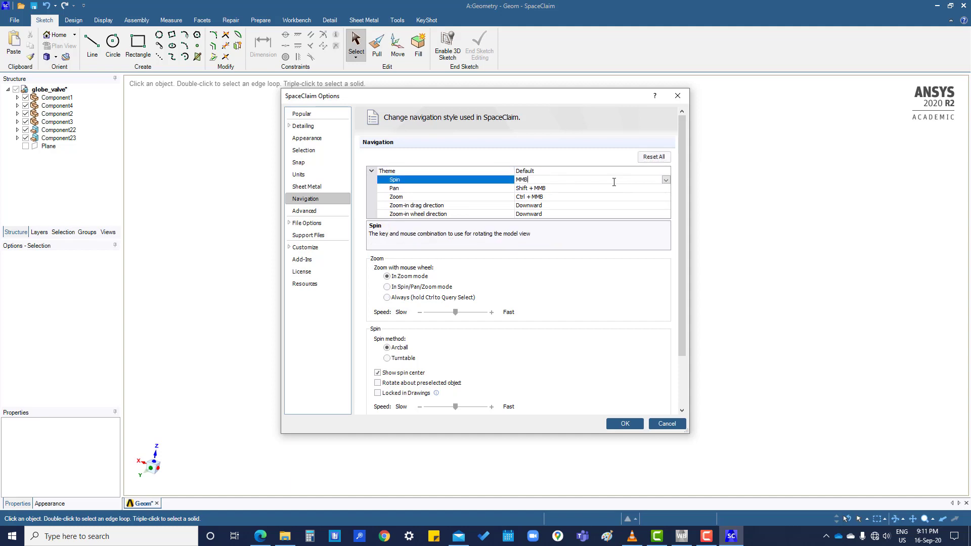
pyautogui.click(666, 181)
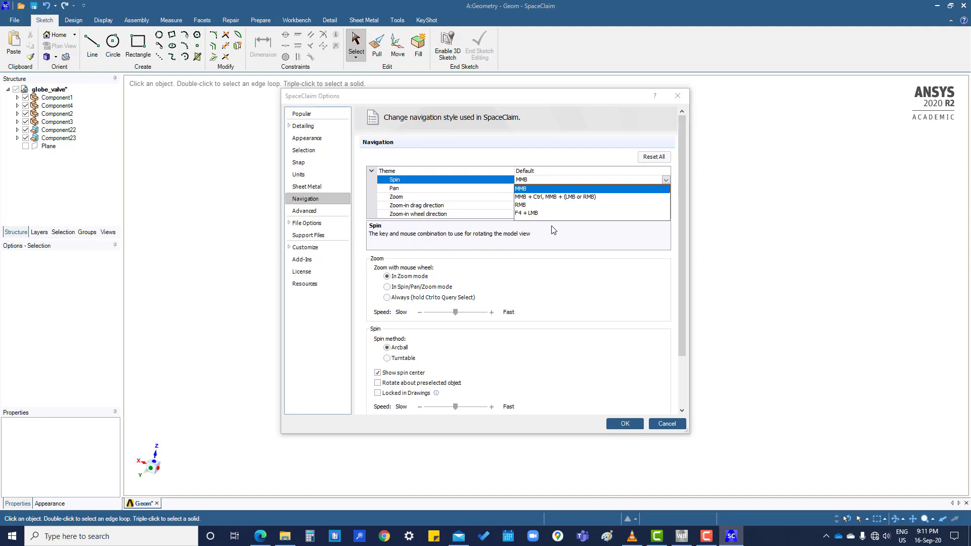
pyautogui.click(305, 248)
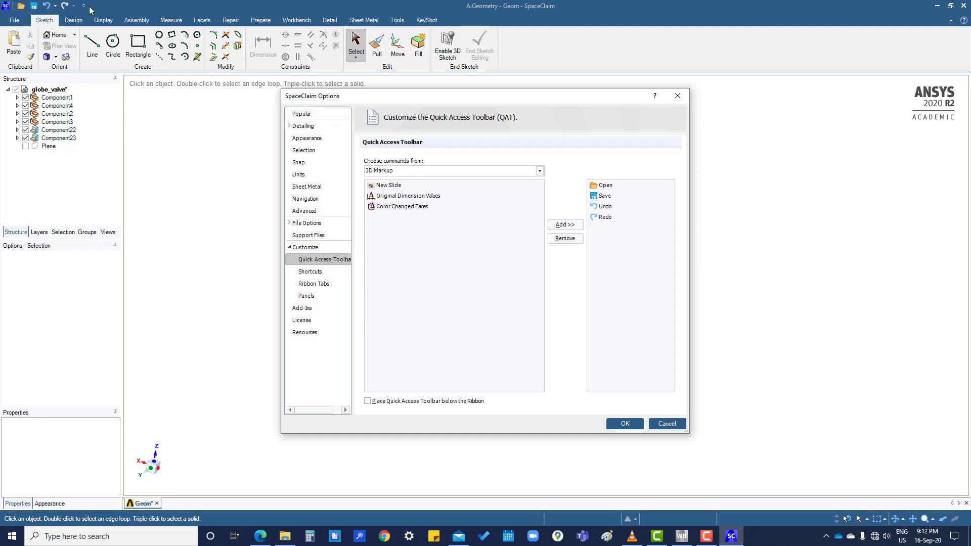
# Expand the 'Choose commands from' category list for the Quick Access Toolbar.
pyautogui.click(424, 172)
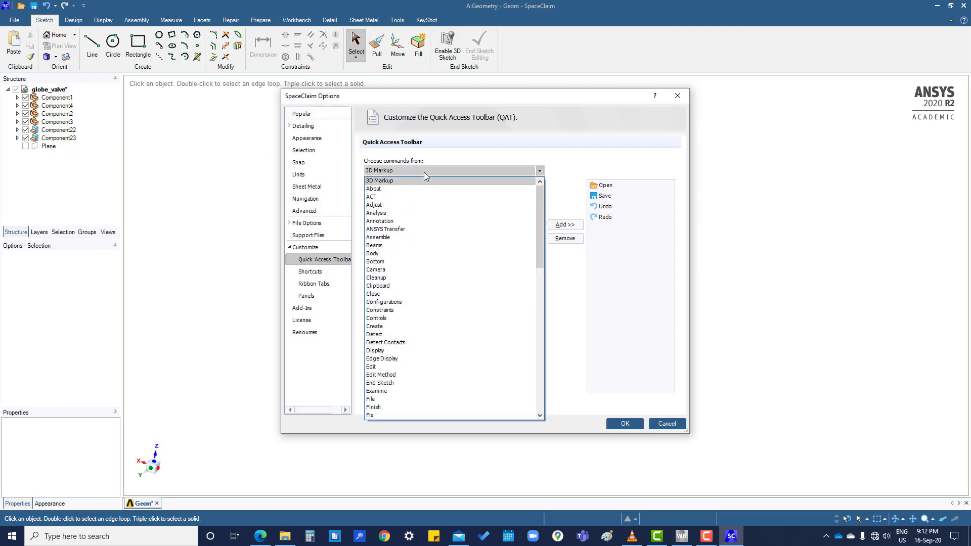
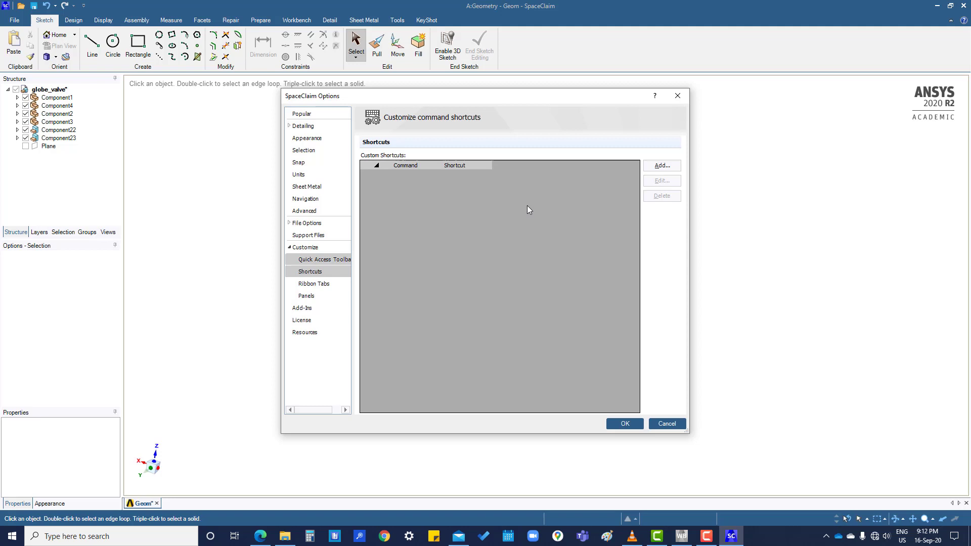
# Start a new command shortcut with Measure chosen as the command.
pyautogui.click(663, 166)
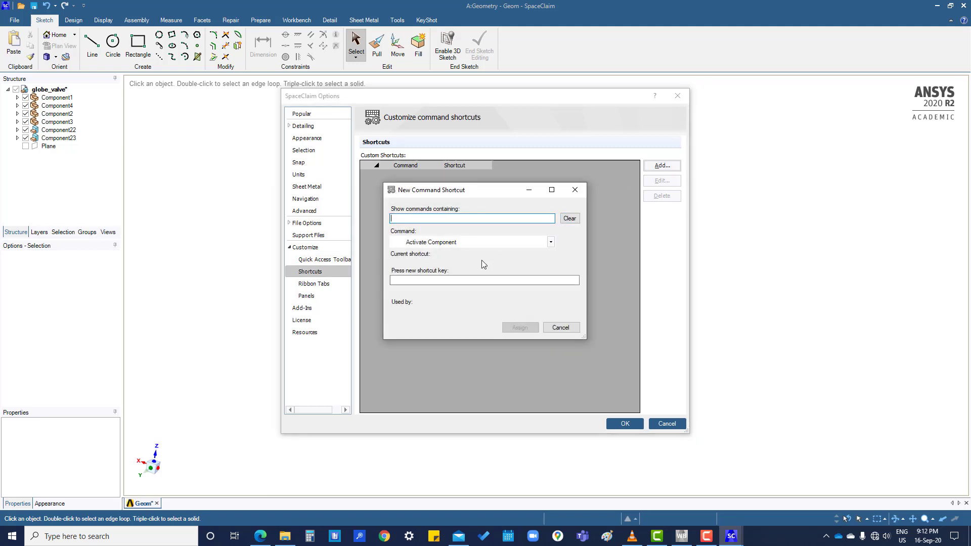
pyautogui.click(493, 243)
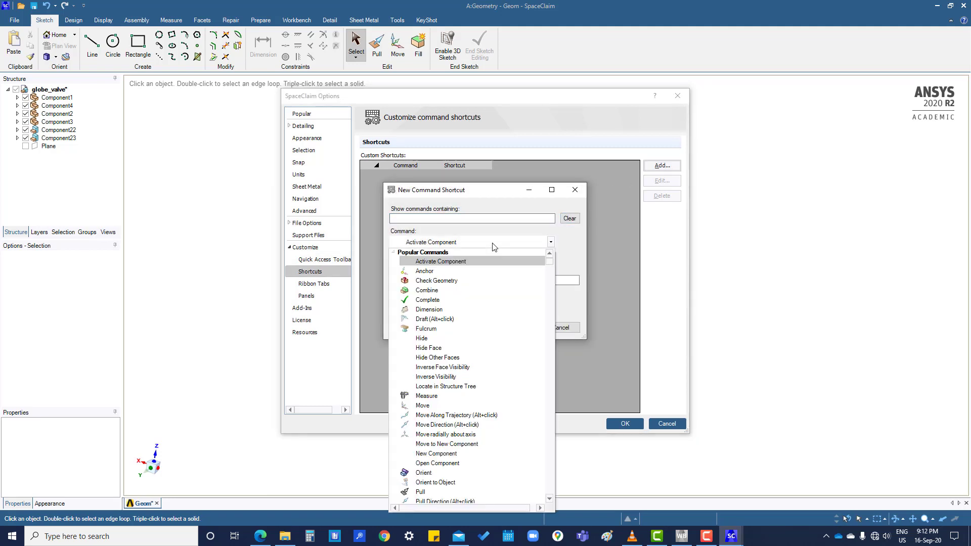
pyautogui.click(426, 397)
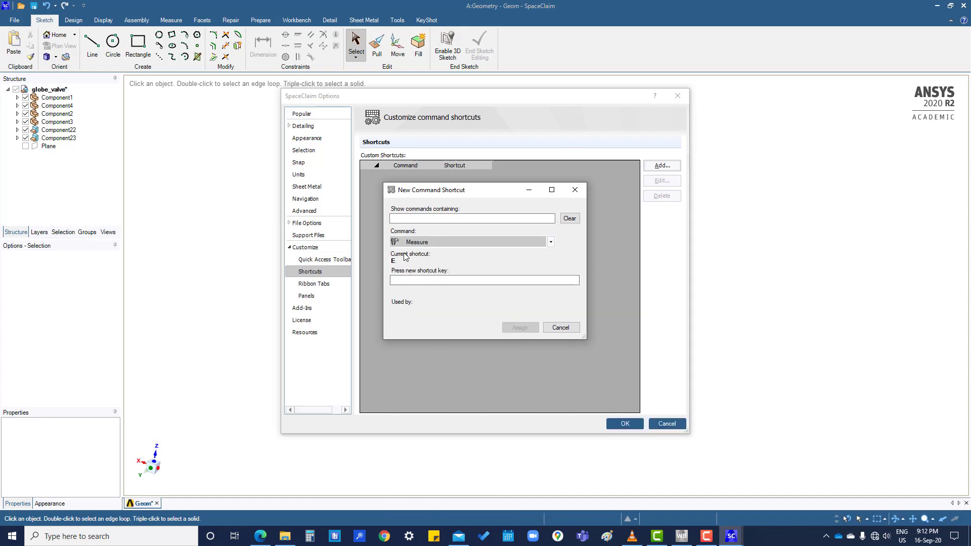
pyautogui.click(551, 242)
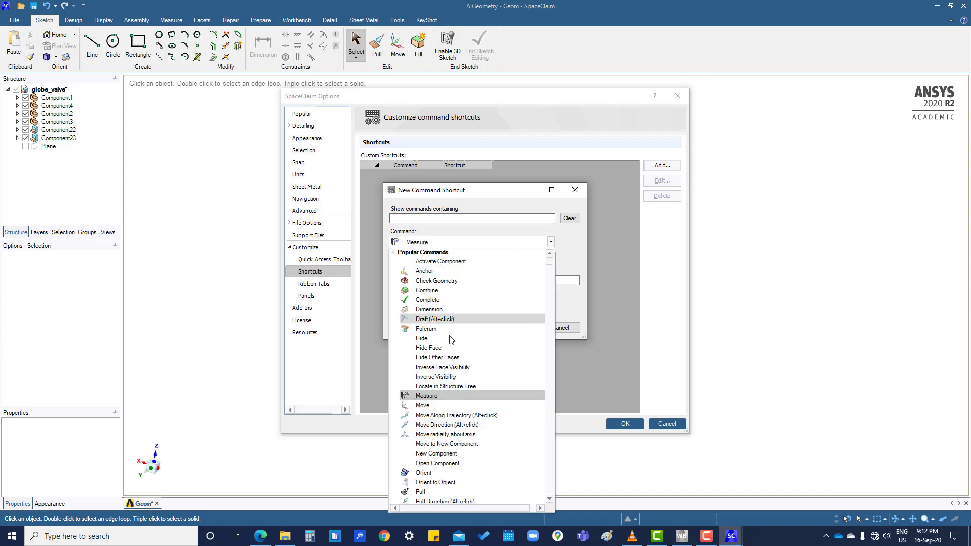
pyautogui.scroll(-1, 472, 419)
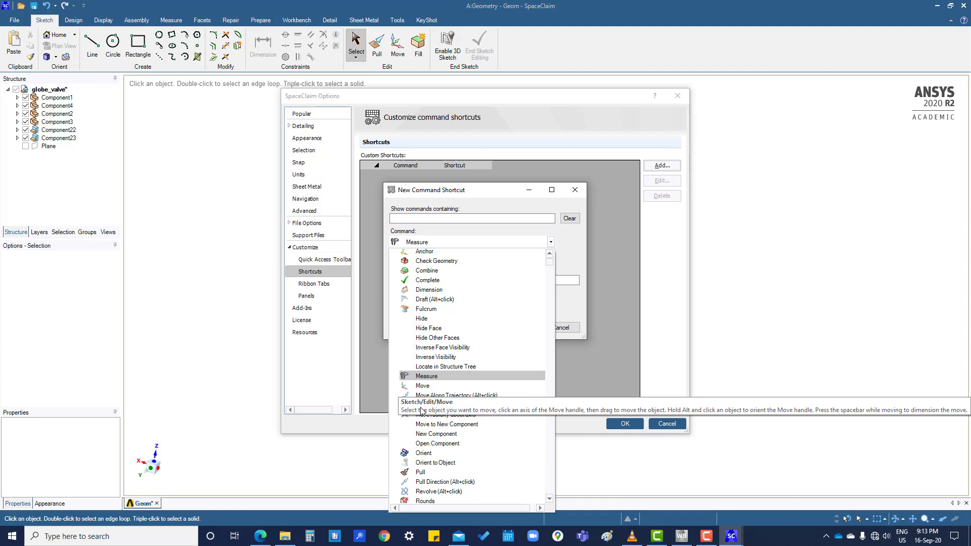
pyautogui.click(447, 375)
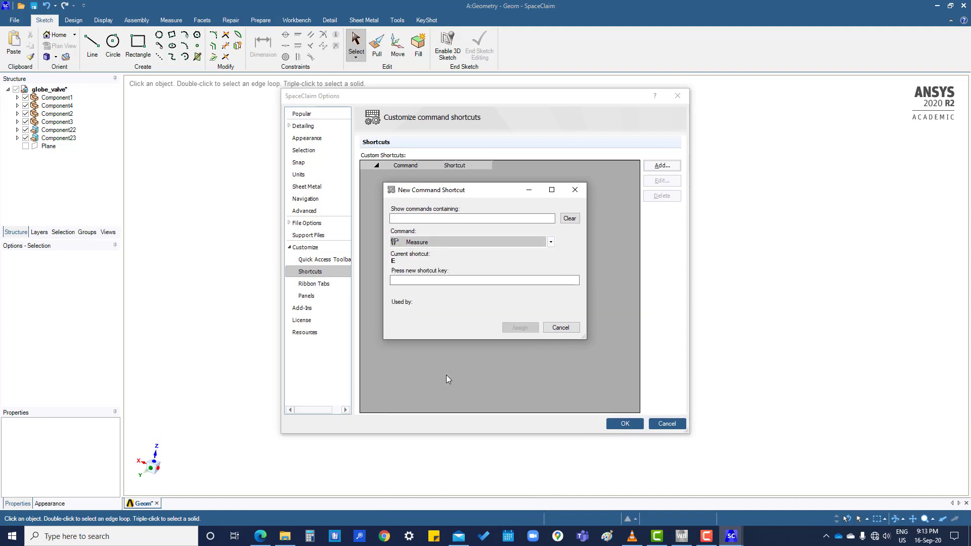
# Cancel the Measure shortcut without assigning a key, then show the Ribbon Tabs settings.
pyautogui.click(400, 279)
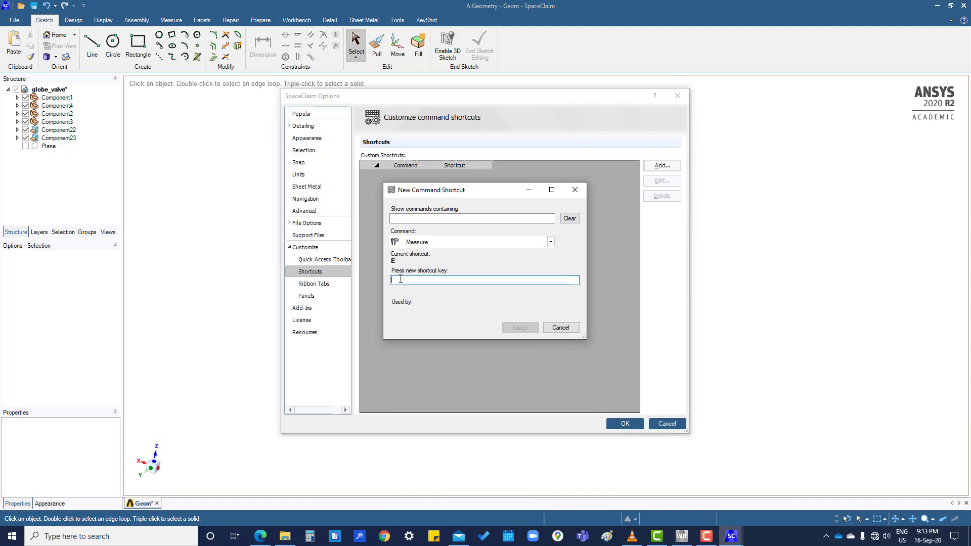
pyautogui.click(562, 329)
pyautogui.click(312, 284)
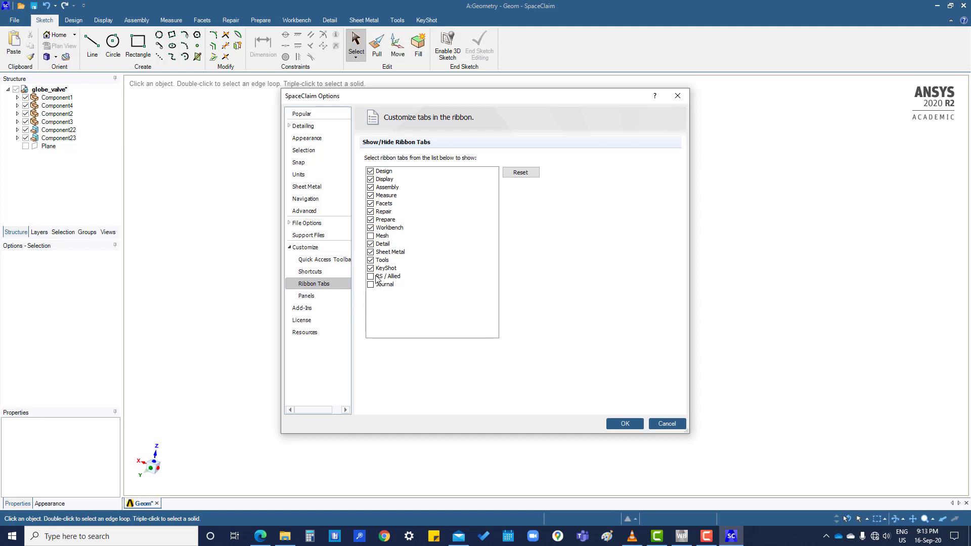
# Review the Panels visibility settings, then close Options without changes.
pyautogui.click(305, 297)
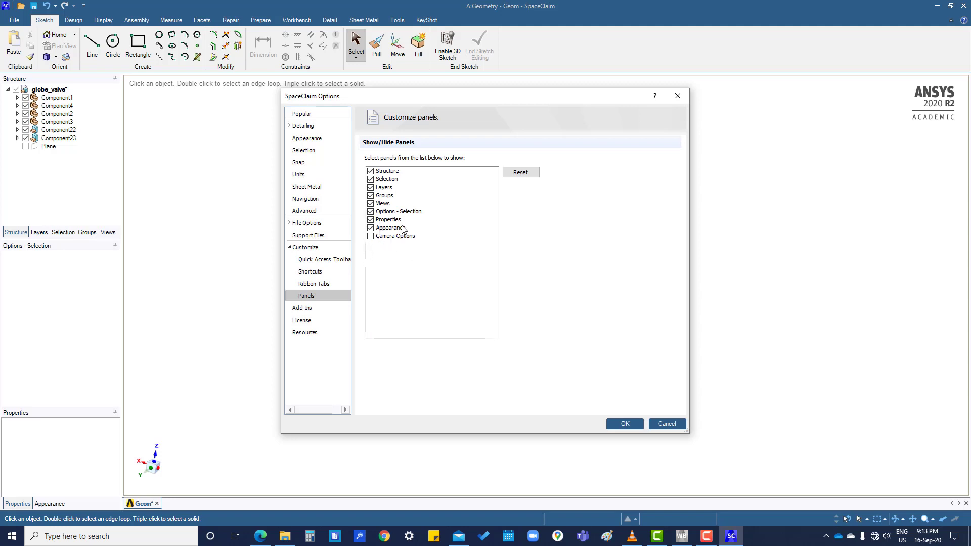
pyautogui.press('Escape')
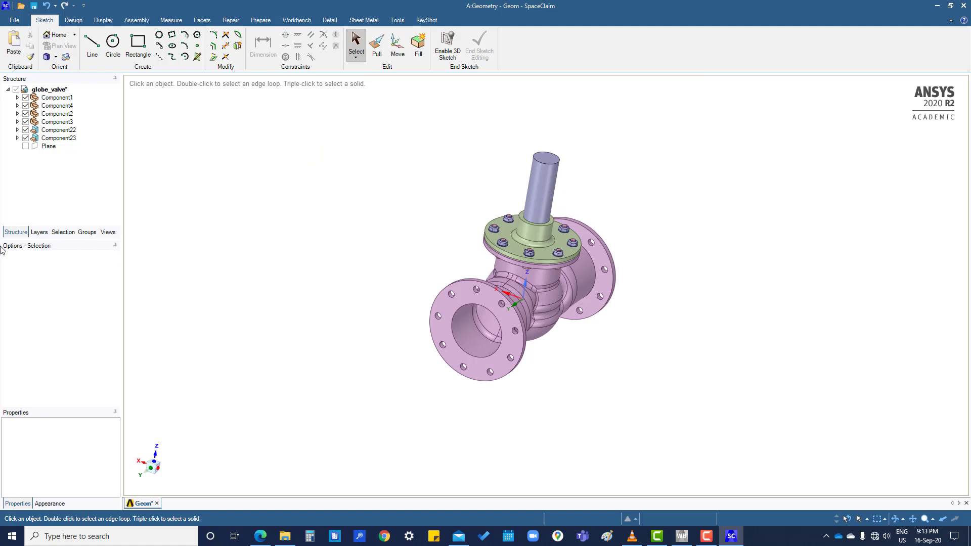
# Show the Layers list and select the whole valve body as one solid.
pyautogui.click(38, 233)
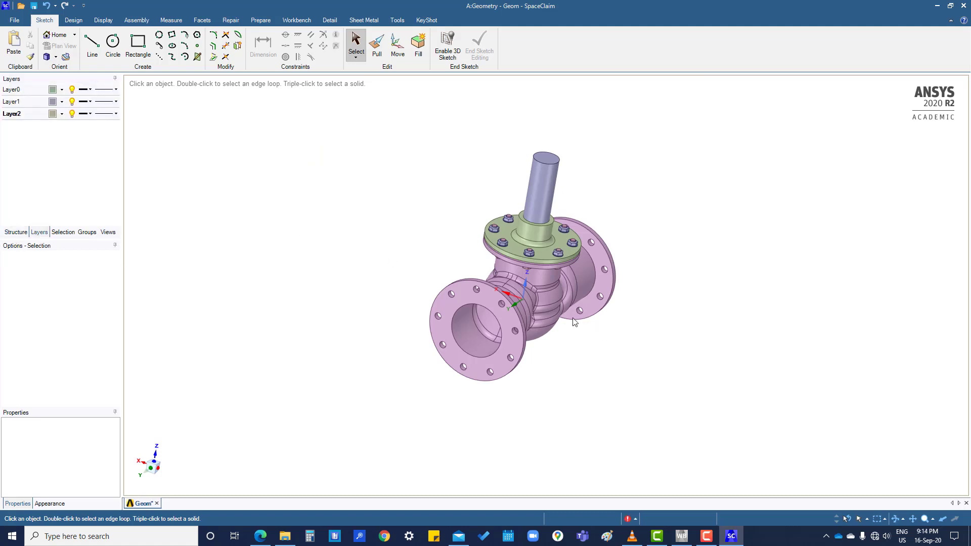
pyautogui.moveTo(552, 376)
pyautogui.mouseDown(button='middle')
pyautogui.moveTo(521, 369)
pyautogui.moveTo(531, 359)
pyautogui.mouseUp(button='middle')
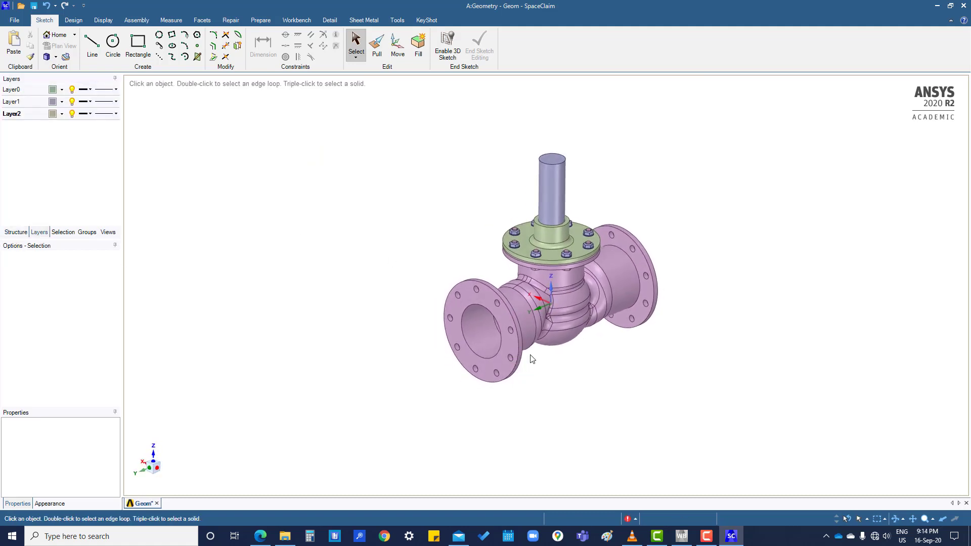
pyautogui.click(570, 301)
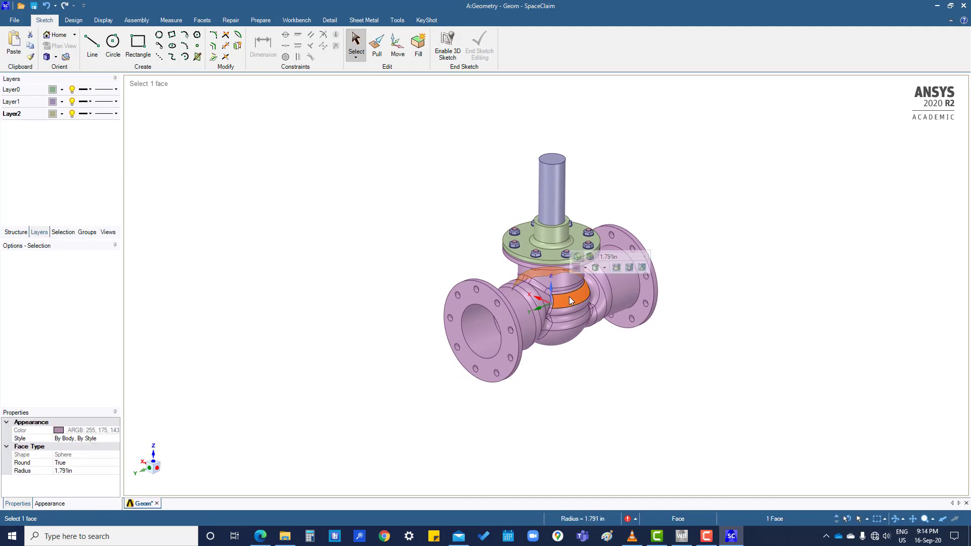
pyautogui.doubleClick(569, 297)
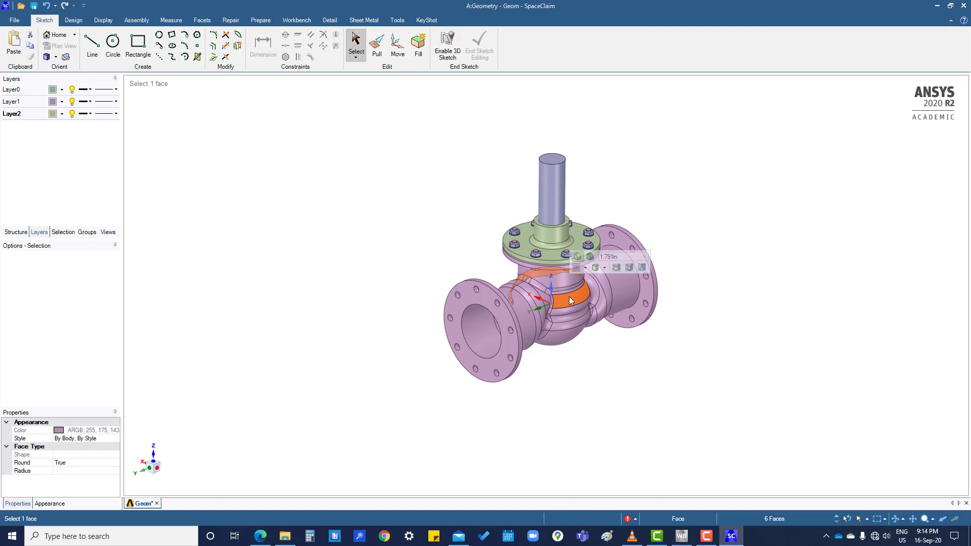
pyautogui.moveTo(569, 297)
pyautogui.mouseDown(button='middle')
pyautogui.moveTo(533, 307)
pyautogui.moveTo(477, 272)
pyautogui.mouseUp(button='middle')
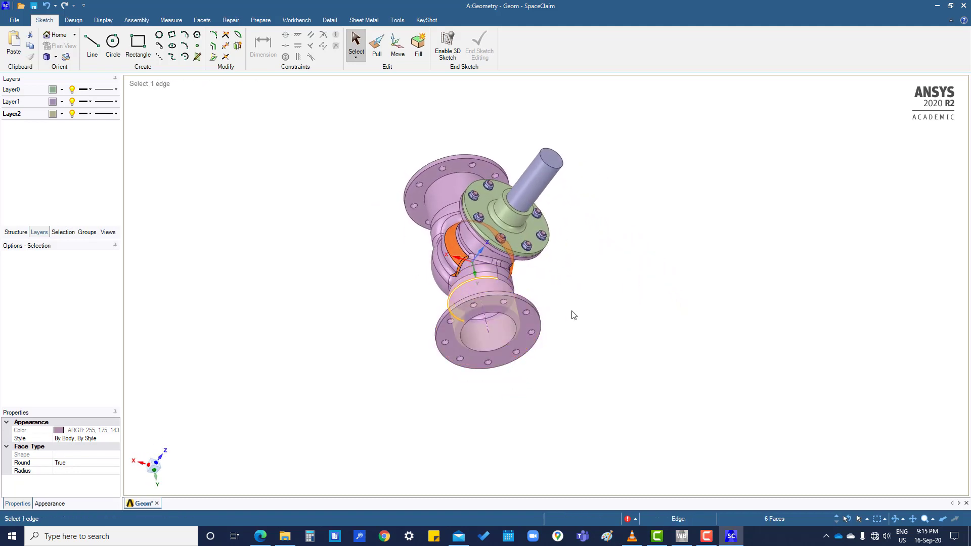
pyautogui.moveTo(572, 314); pyautogui.dragTo(600, 320, button='middle')
pyautogui.click(599, 321)
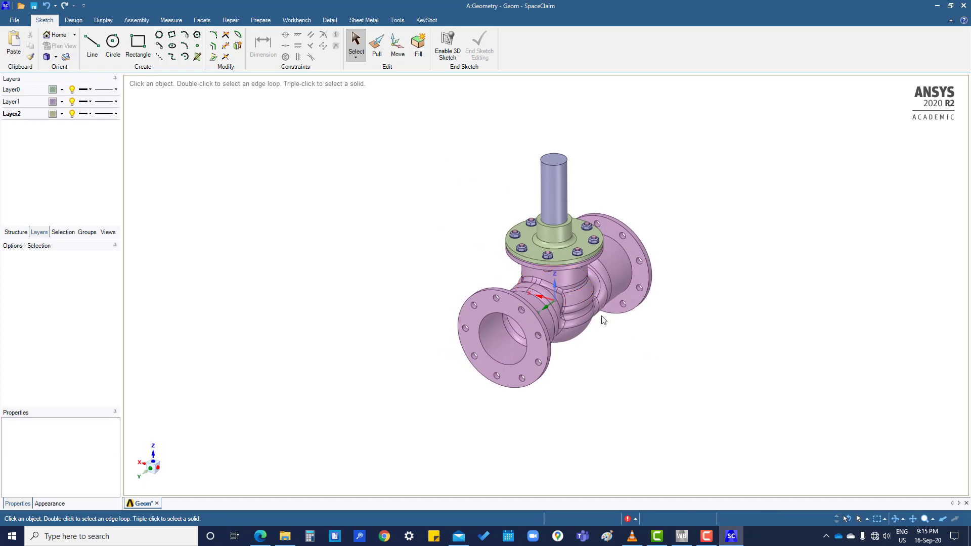
pyautogui.tripleClick(578, 295)
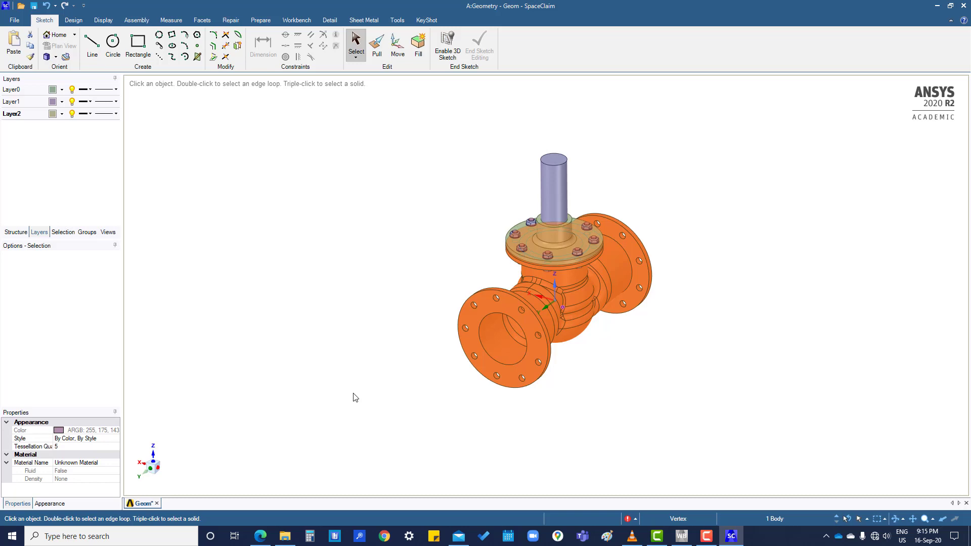
# Assign the selected valve body to Layer1.
pyautogui.click(31, 92)
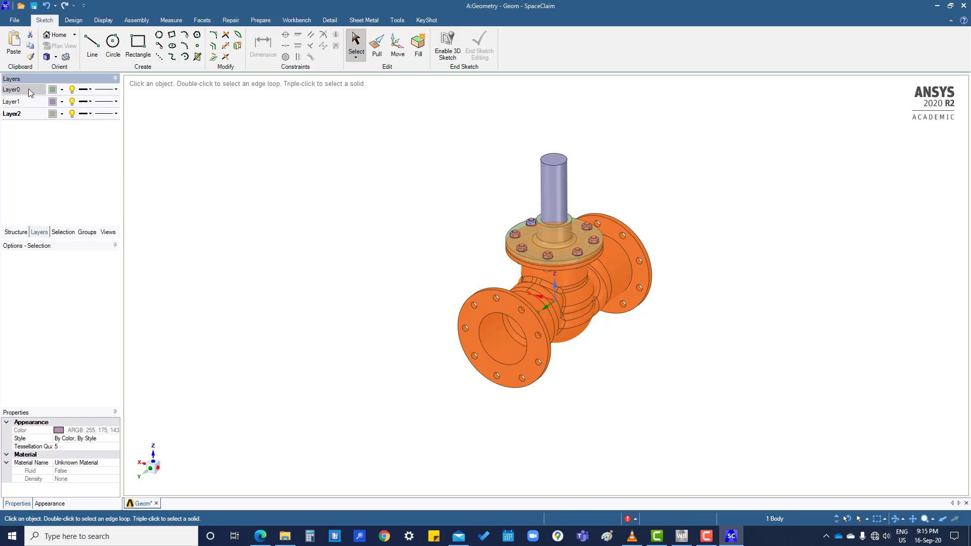
pyautogui.click(62, 101)
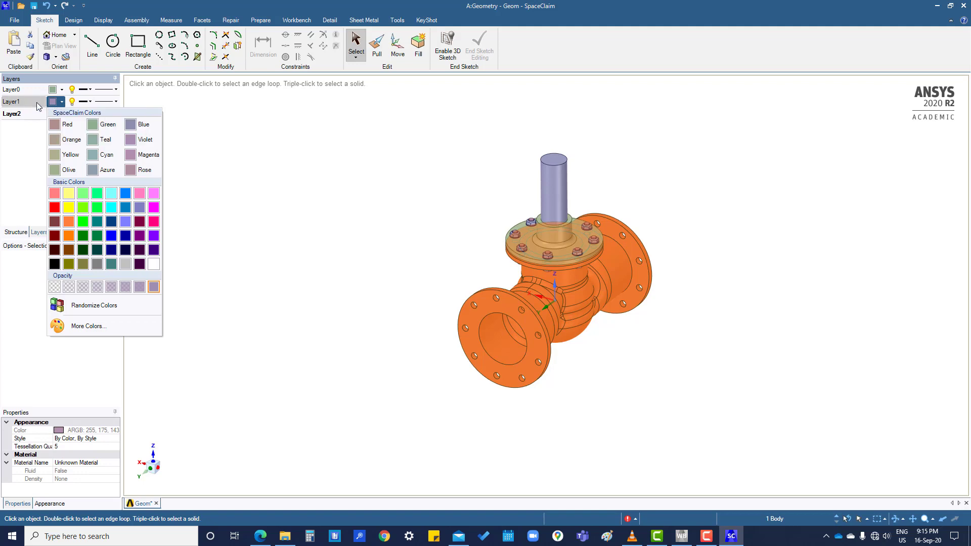
pyautogui.click(34, 102)
pyautogui.rightClick(34, 101)
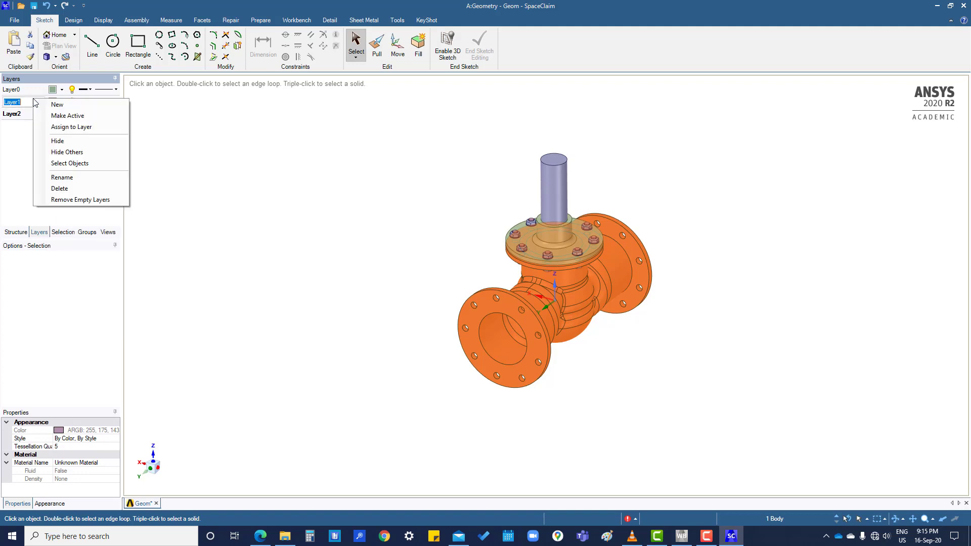
pyautogui.click(75, 127)
# Deselect the valve body and hide Layer1 with its light bulb.
pyautogui.click(344, 256)
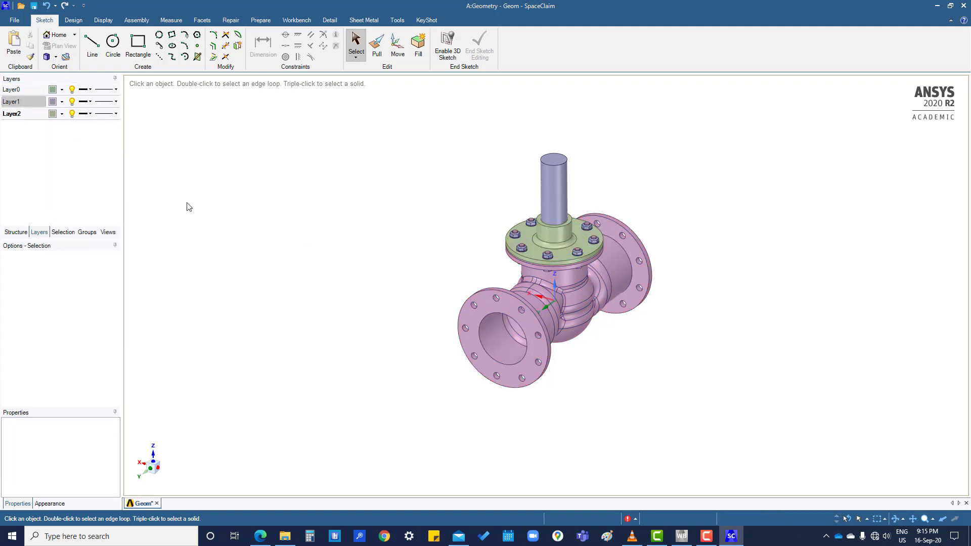
pyautogui.click(72, 102)
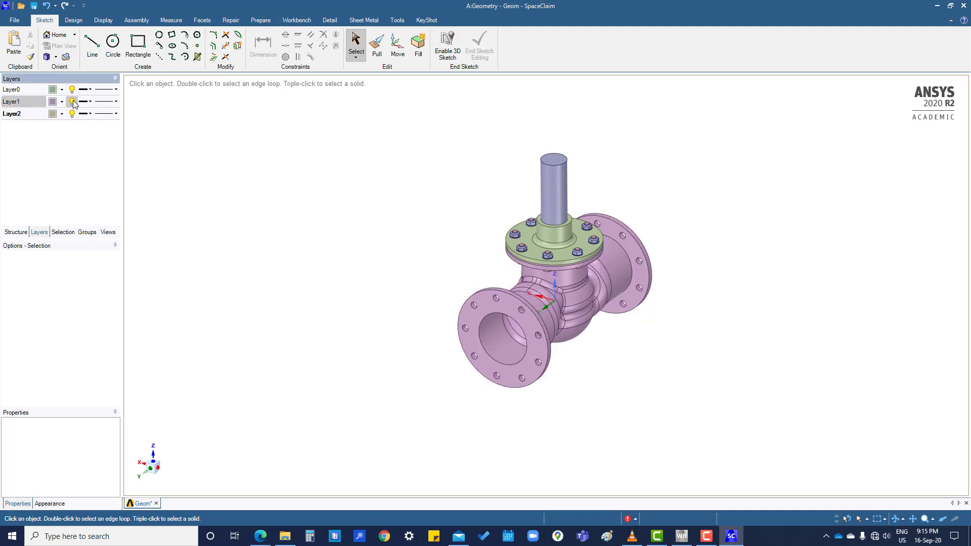
pyautogui.click(72, 102)
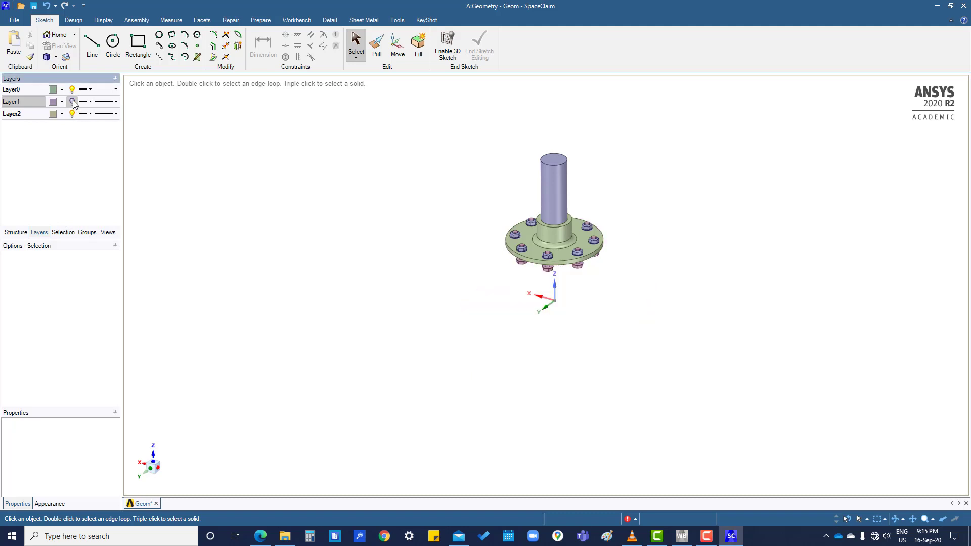
# Select the stem and bolts, excluding the bonnet flange, and assign them to Layer2.
pyautogui.moveTo(431, 207); pyautogui.dragTo(679, 305)
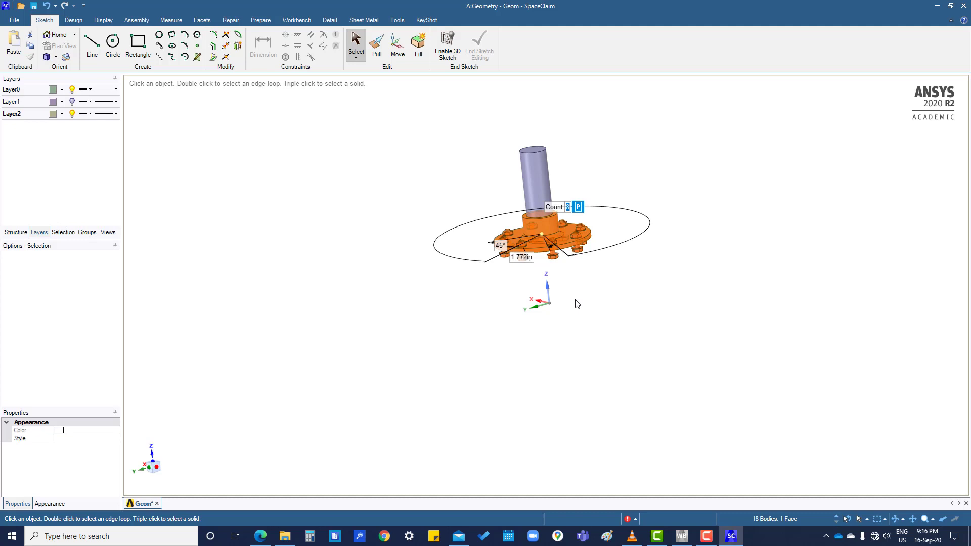
pyautogui.keyDown('ctrl'); pyautogui.click(547, 226); pyautogui.keyUp('ctrl')
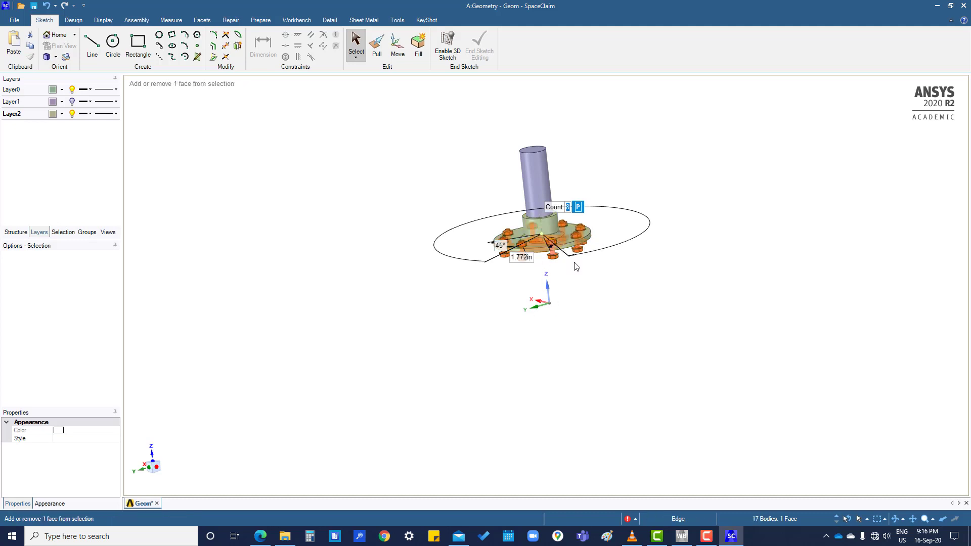
pyautogui.moveTo(603, 319)
pyautogui.mouseDown(button='middle')
pyautogui.moveTo(621, 334)
pyautogui.moveTo(607, 342)
pyautogui.mouseUp(button='middle')
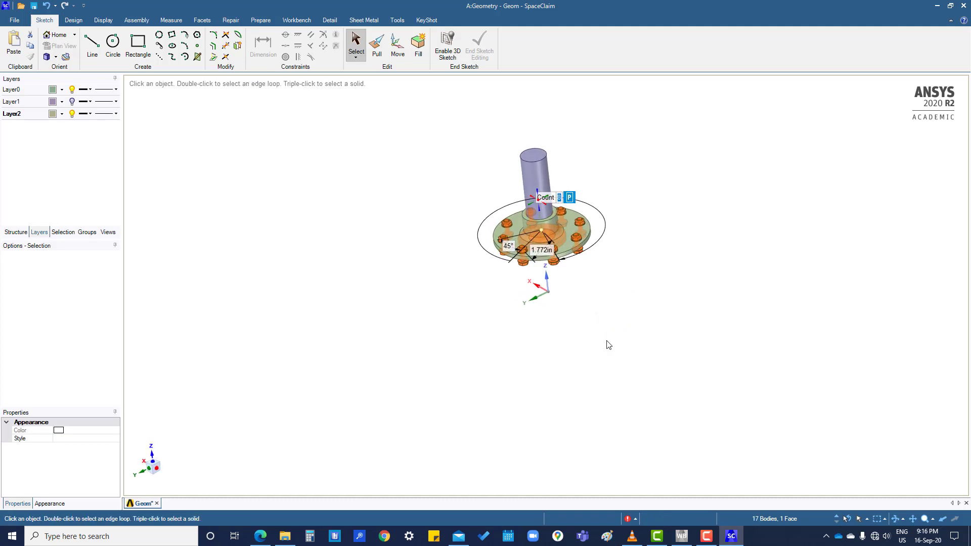
pyautogui.rightClick(38, 114)
pyautogui.click(68, 129)
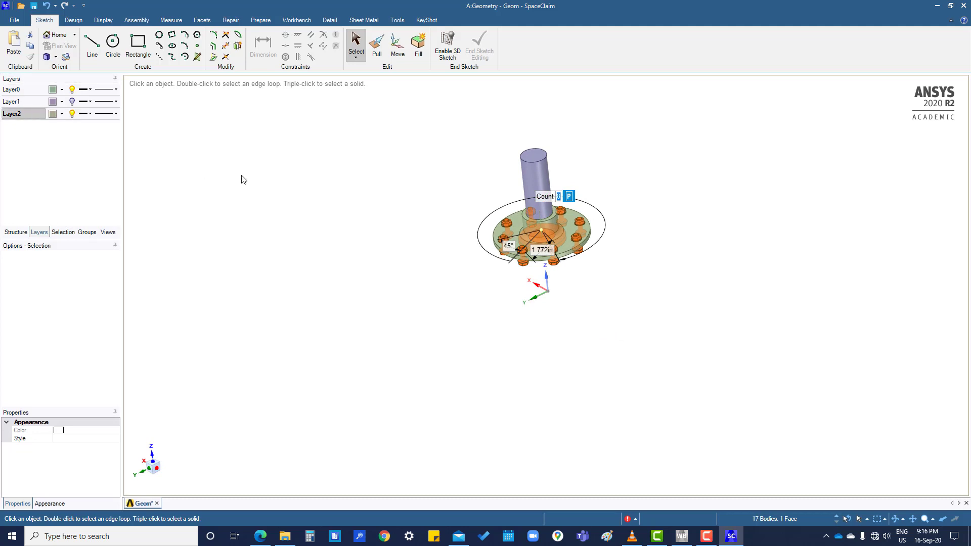
pyautogui.click(206, 174)
# Toggle Layer0's visibility, show Layer1 again, and try hiding the active Layer2.
pyautogui.click(72, 90)
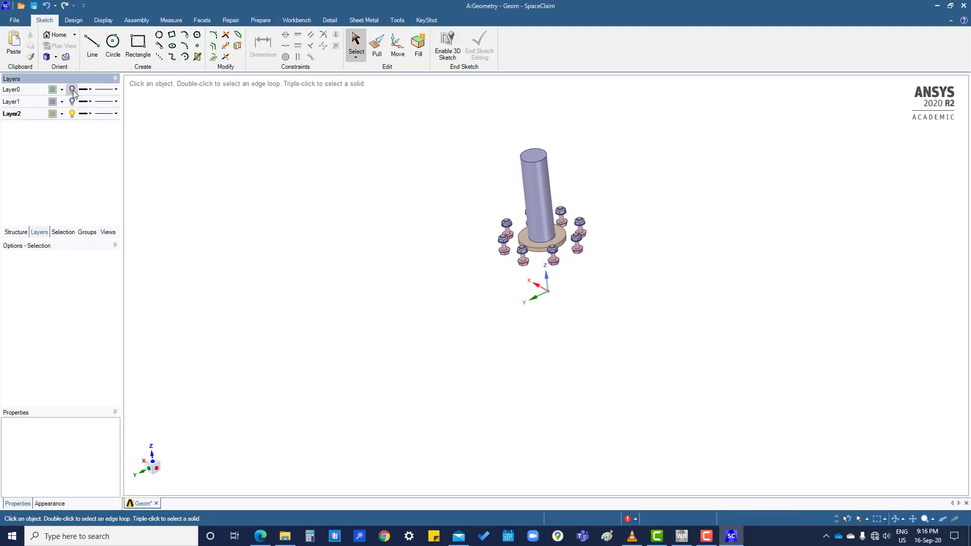
pyautogui.click(72, 90)
pyautogui.click(72, 90)
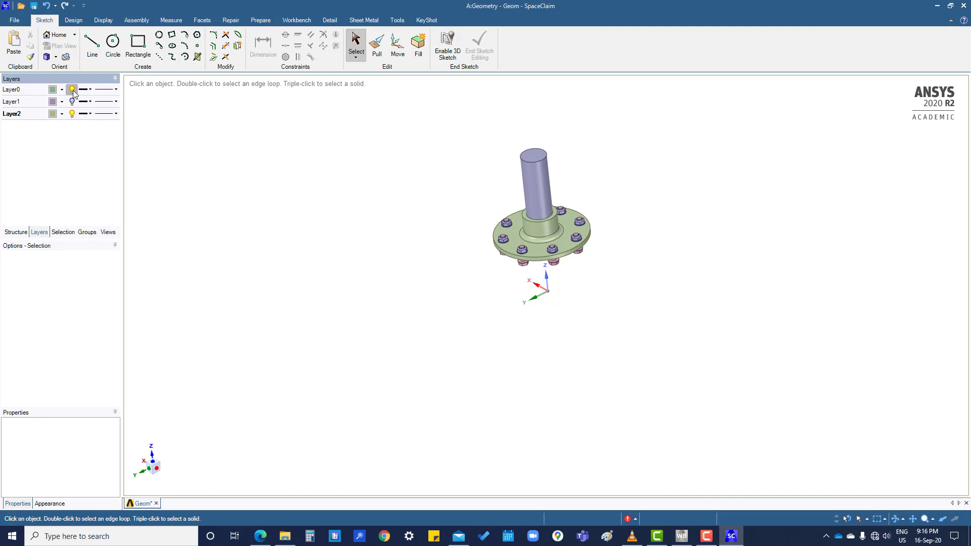
pyautogui.click(73, 102)
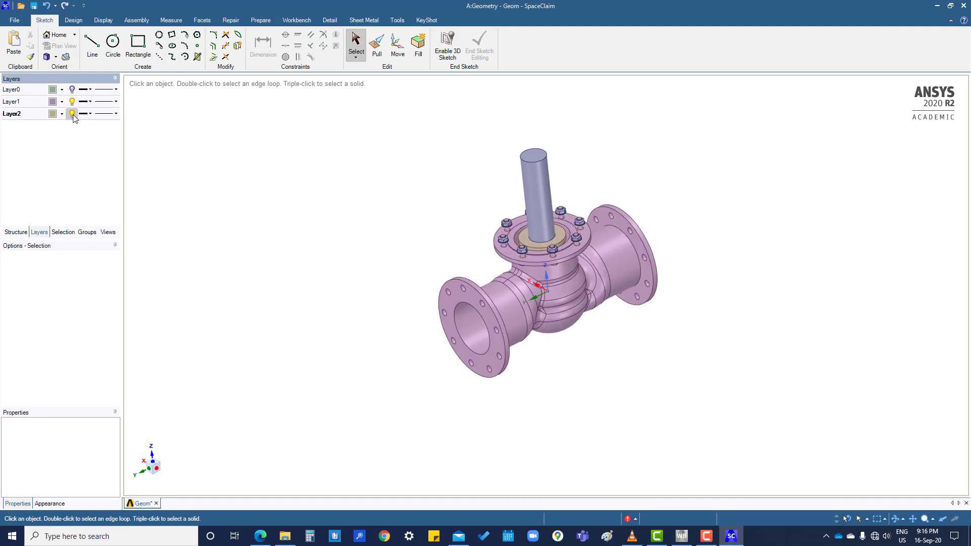
pyautogui.click(72, 114)
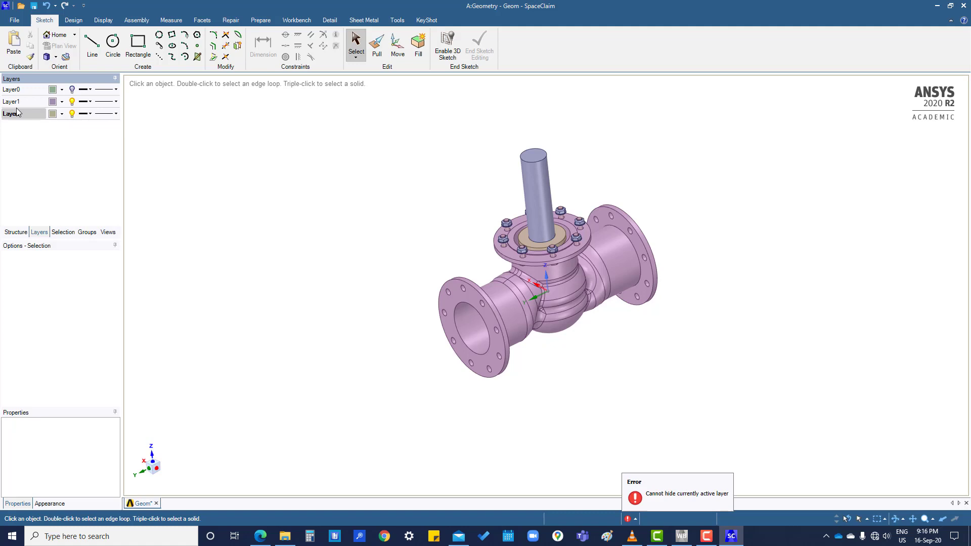
# Make Layer0 the active layer and toggle Layer2 until the stem and bolts show.
pyautogui.rightClick(20, 90)
pyautogui.click(41, 107)
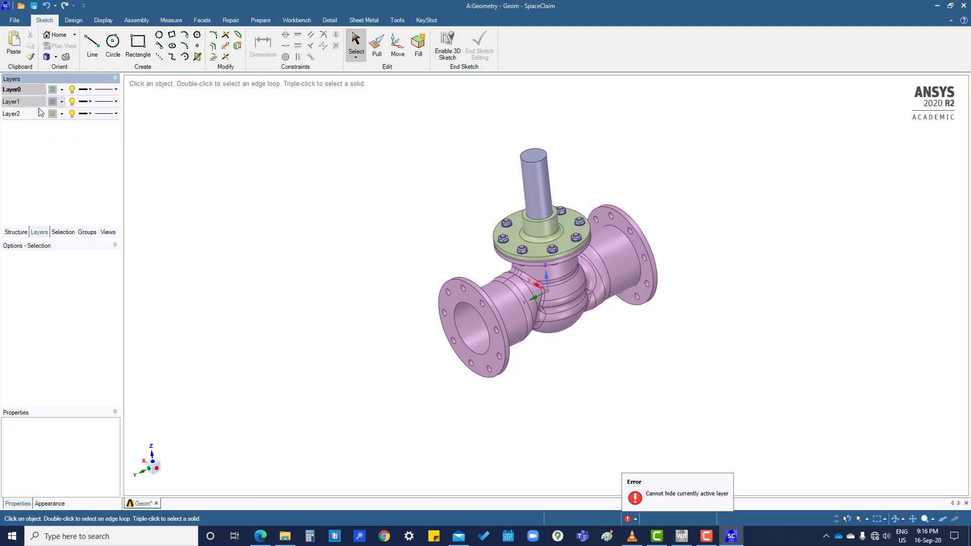
pyautogui.click(72, 114)
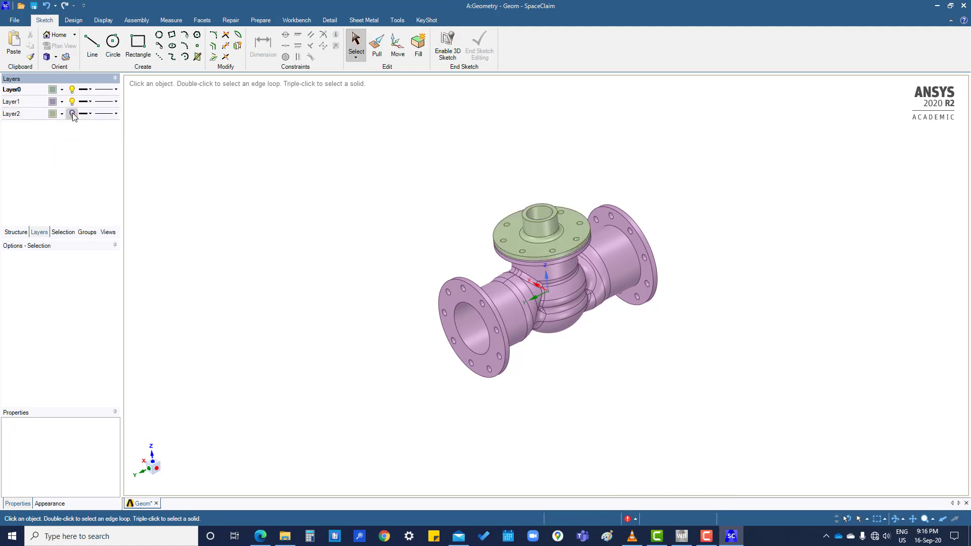
pyautogui.click(72, 113)
pyautogui.click(72, 114)
pyautogui.click(72, 113)
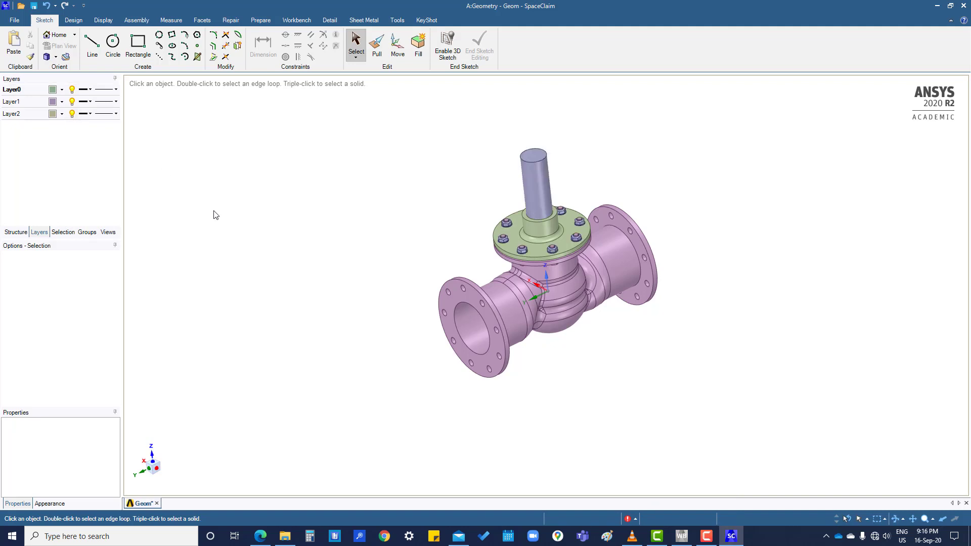